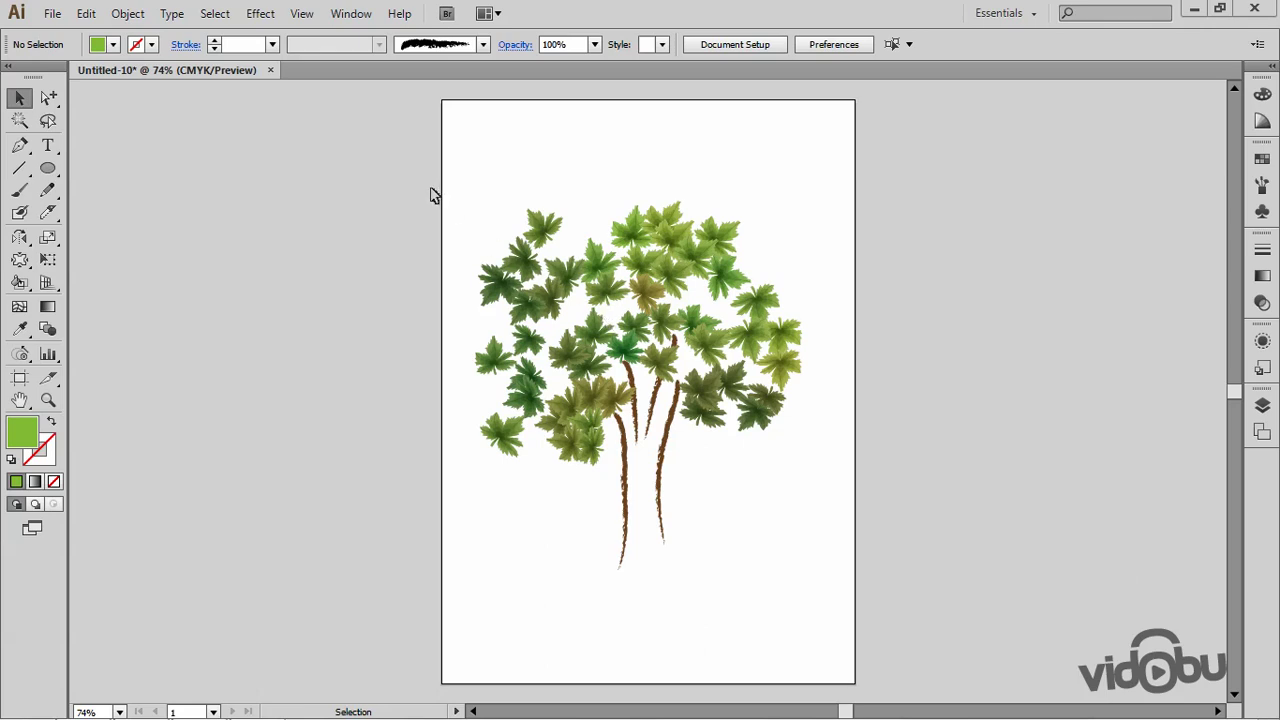
Scale the whole tree down slightly and shift it right and lower on the page
{"action": "left_click_drag", "start_coordinate": [420, 170], "coordinate": [855, 628]}
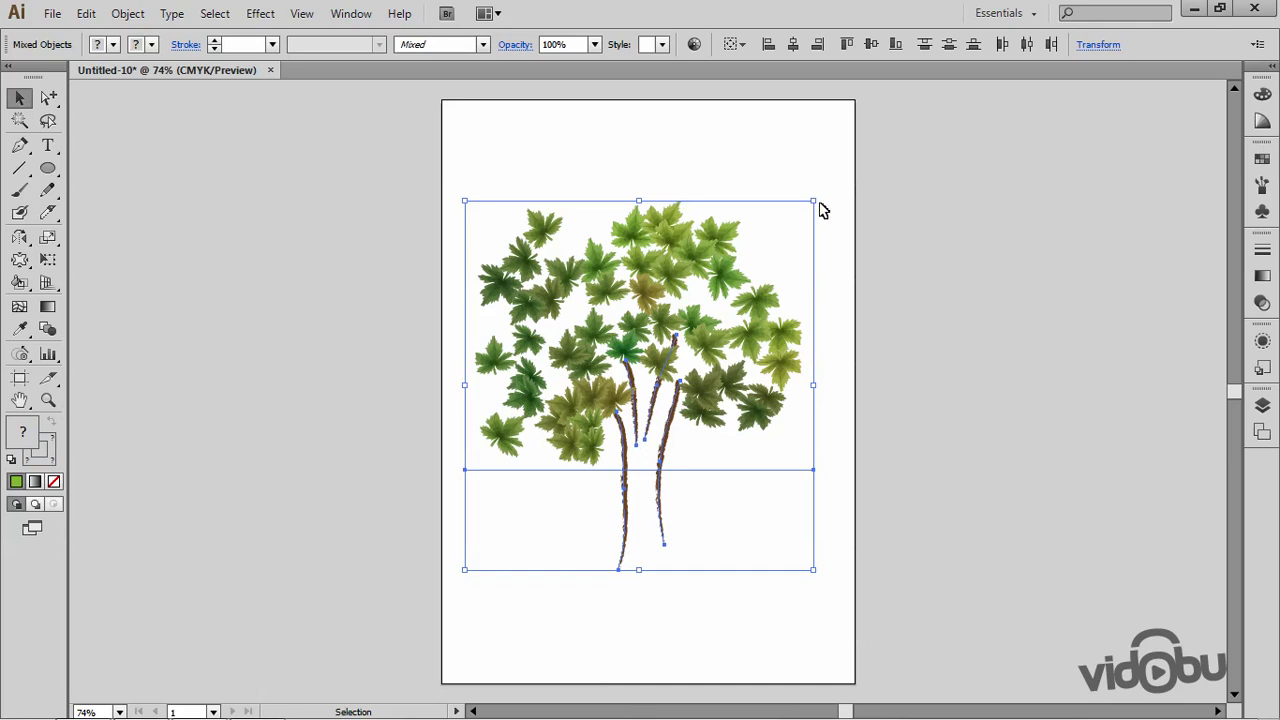
{"action": "left_click_drag", "start_coordinate": [815, 201], "coordinate": [773, 243]}
{"action": "left_click_drag", "start_coordinate": [645, 460], "coordinate": [694, 450]}
{"action": "left_click", "coordinate": [948, 474]}
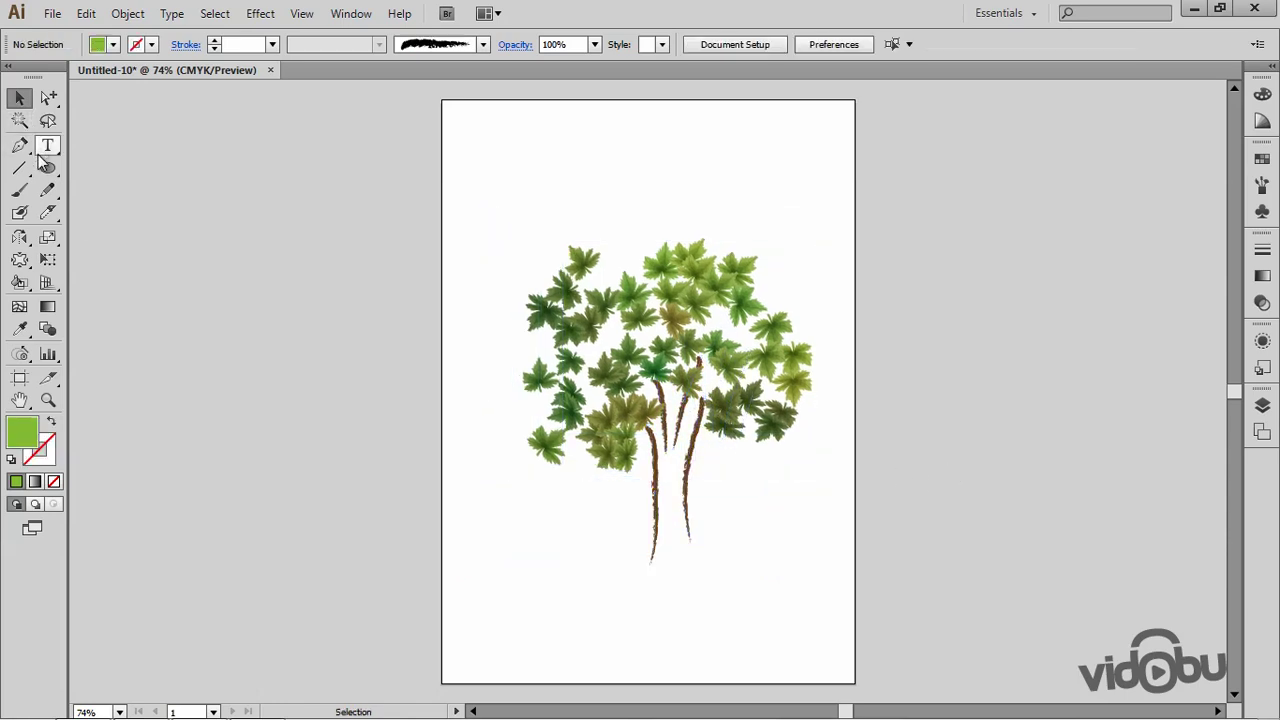
Draw a rectangle from the artboard's top-left corner across its full width, covering the tree crown
{"action": "left_click_drag", "start_coordinate": [47, 168], "coordinate": [97, 172]}
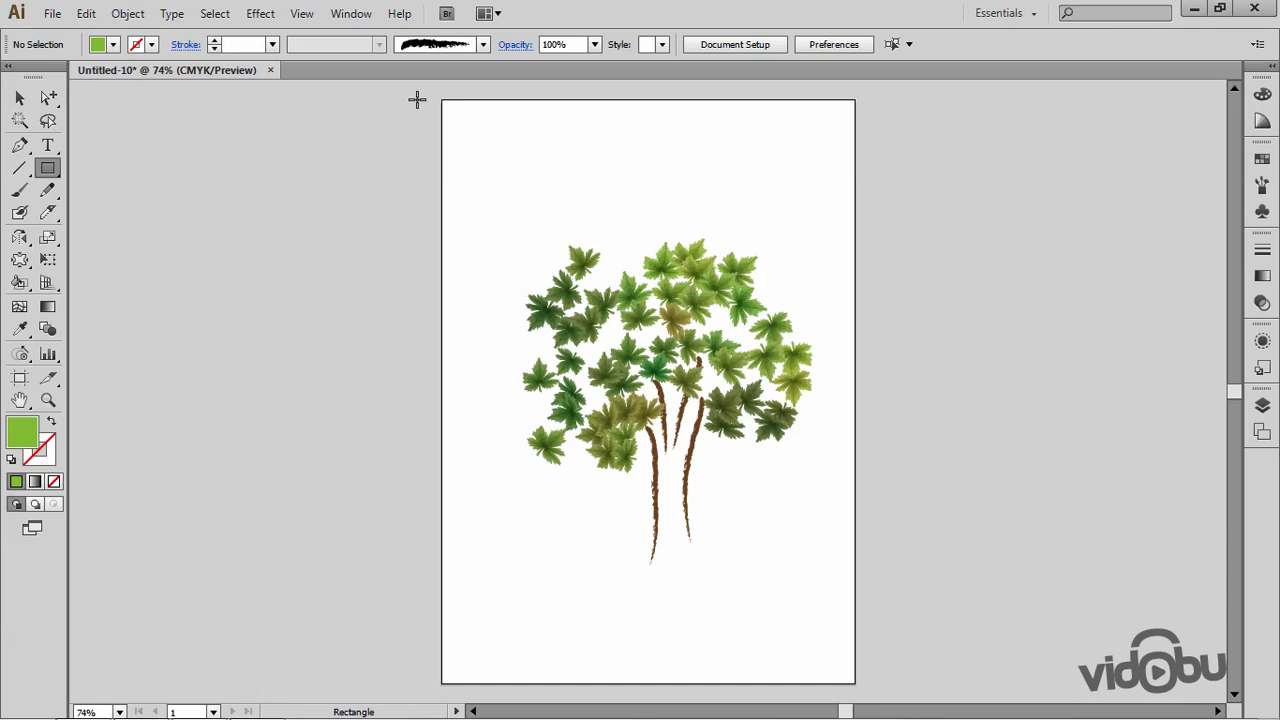
{"action": "left_click_drag", "start_coordinate": [441, 100], "coordinate": [857, 507]}
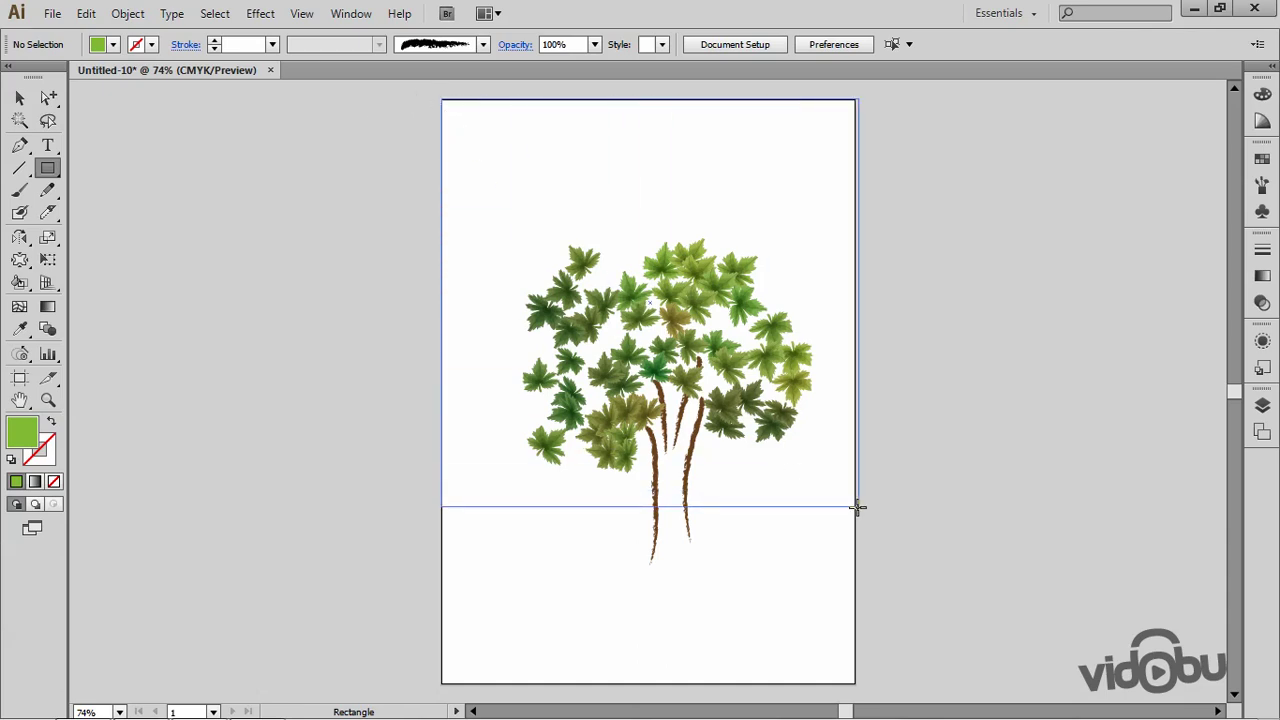
{"action": "left_click_drag", "start_coordinate": [858, 507], "coordinate": [853, 510]}
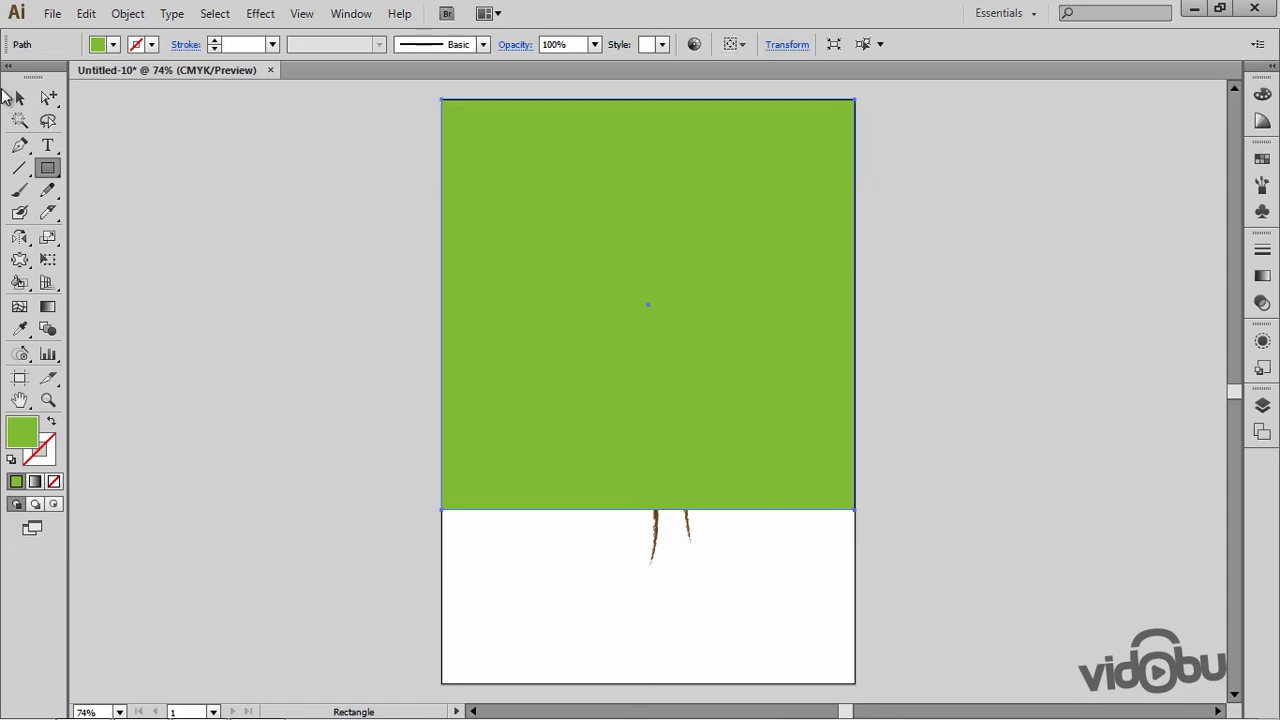
{"action": "left_click", "coordinate": [18, 98]}
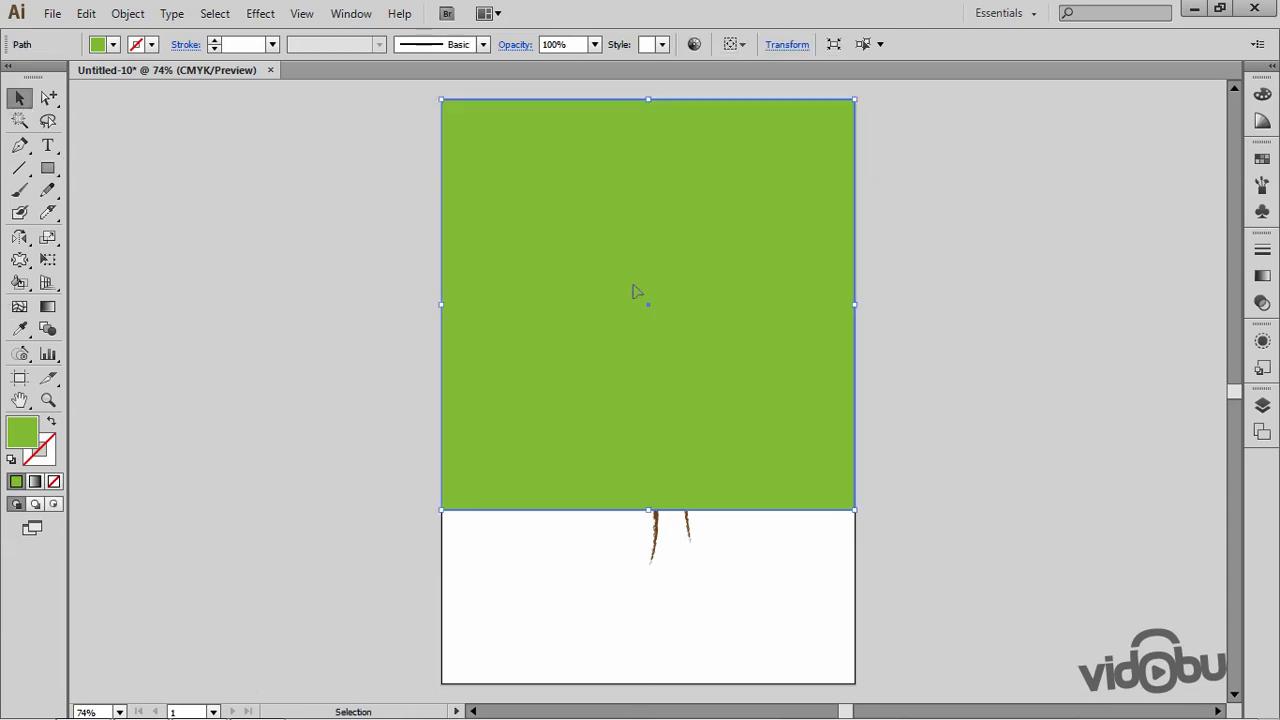
Give the rectangle a linear gradient fill running from white to a blue swatch
{"action": "left_click", "coordinate": [35, 483]}
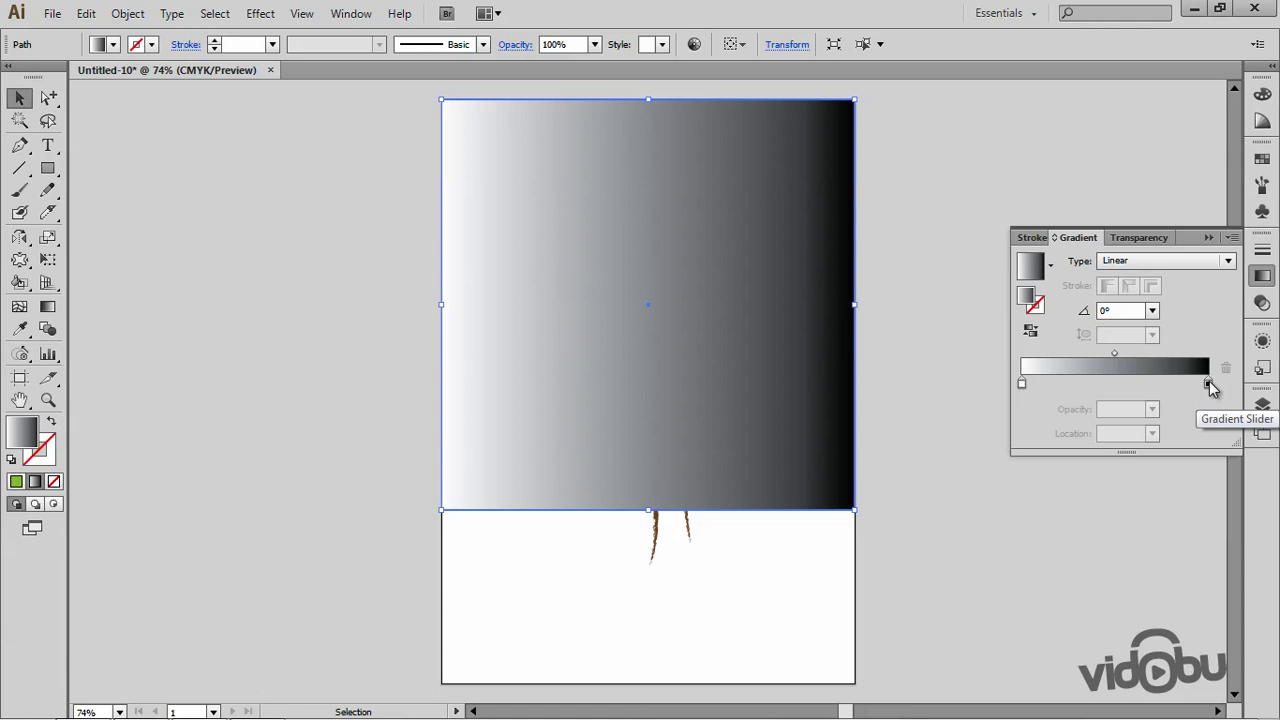
{"action": "double_click", "coordinate": [1208, 384]}
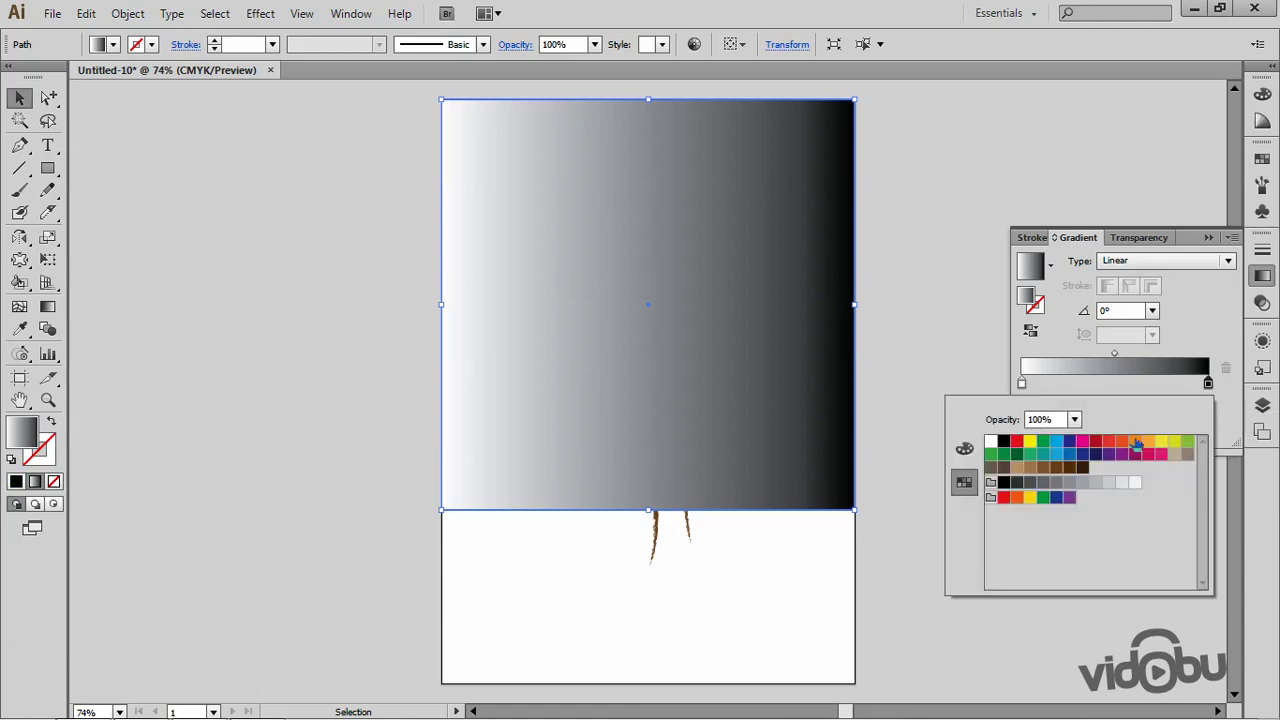
{"action": "left_click", "coordinate": [1077, 458]}
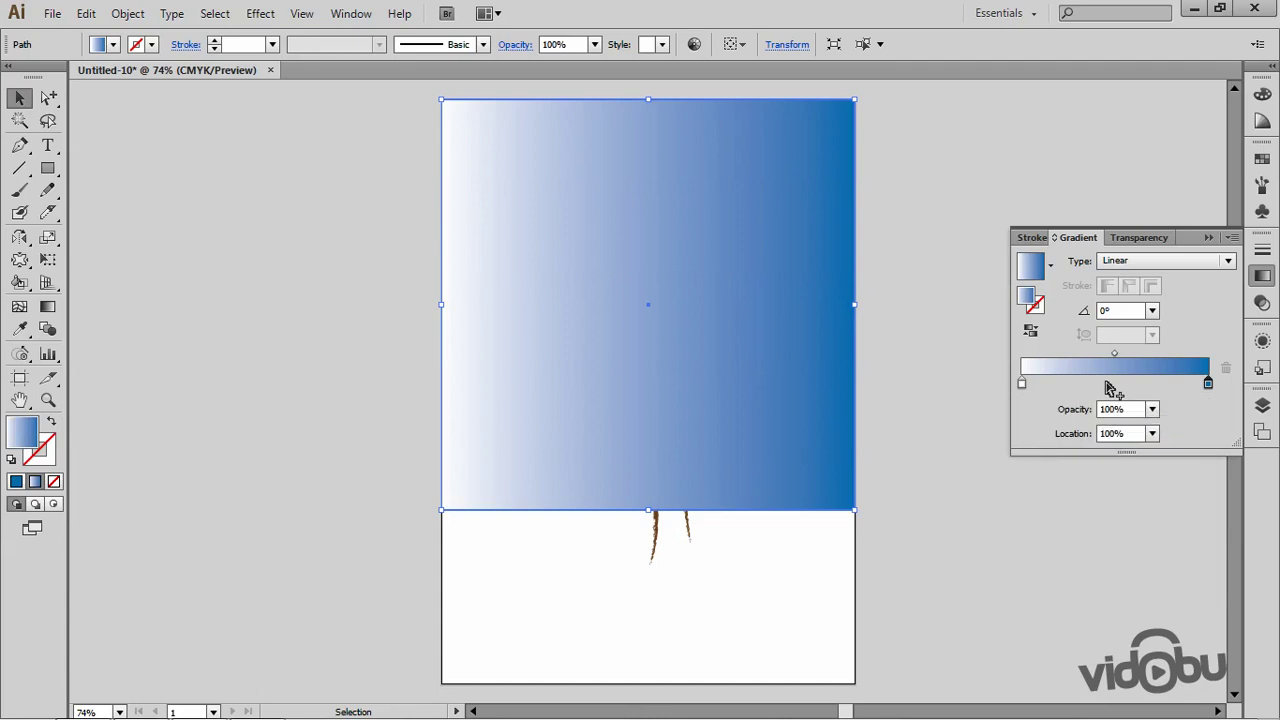
Run the gradient vertically with the Gradient Tool, blue at the top fading to white below
{"action": "left_click", "coordinate": [48, 308]}
{"action": "left_click_drag", "start_coordinate": [624, 100], "coordinate": [626, 303]}
{"action": "left_click_drag", "start_coordinate": [626, 100], "coordinate": [626, 382]}
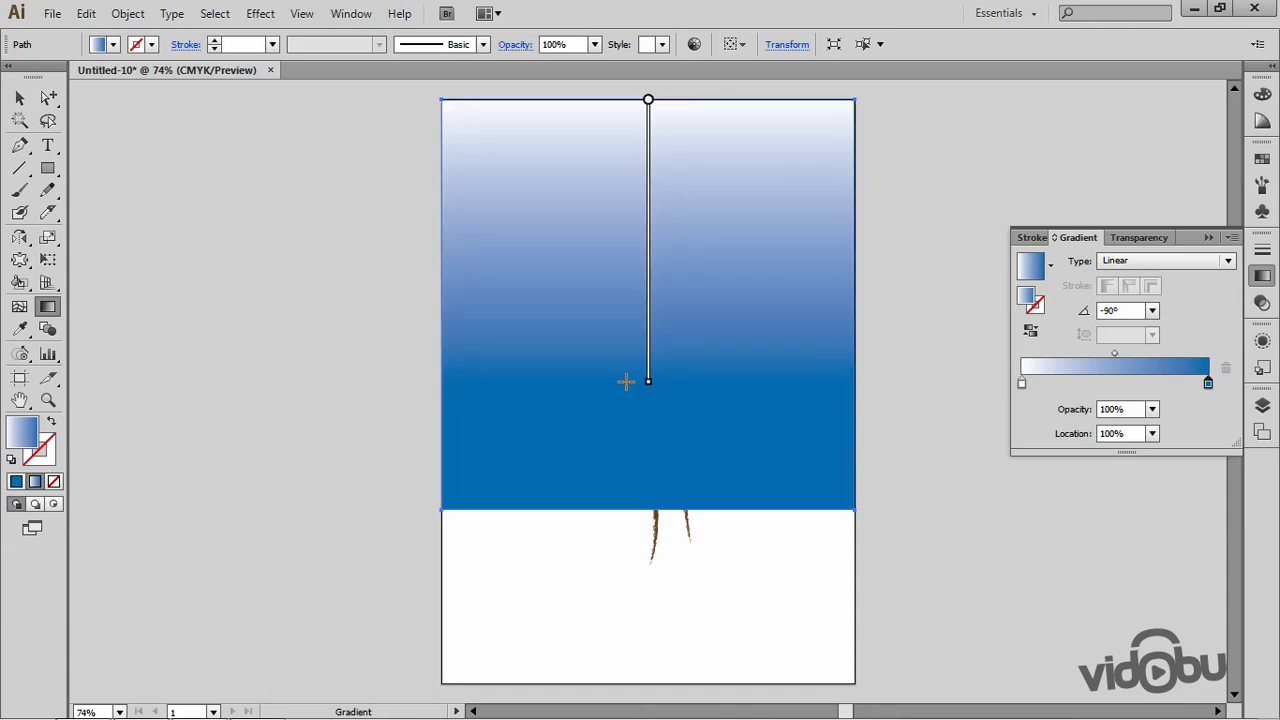
{"action": "left_click_drag", "start_coordinate": [642, 465], "coordinate": [643, 118]}
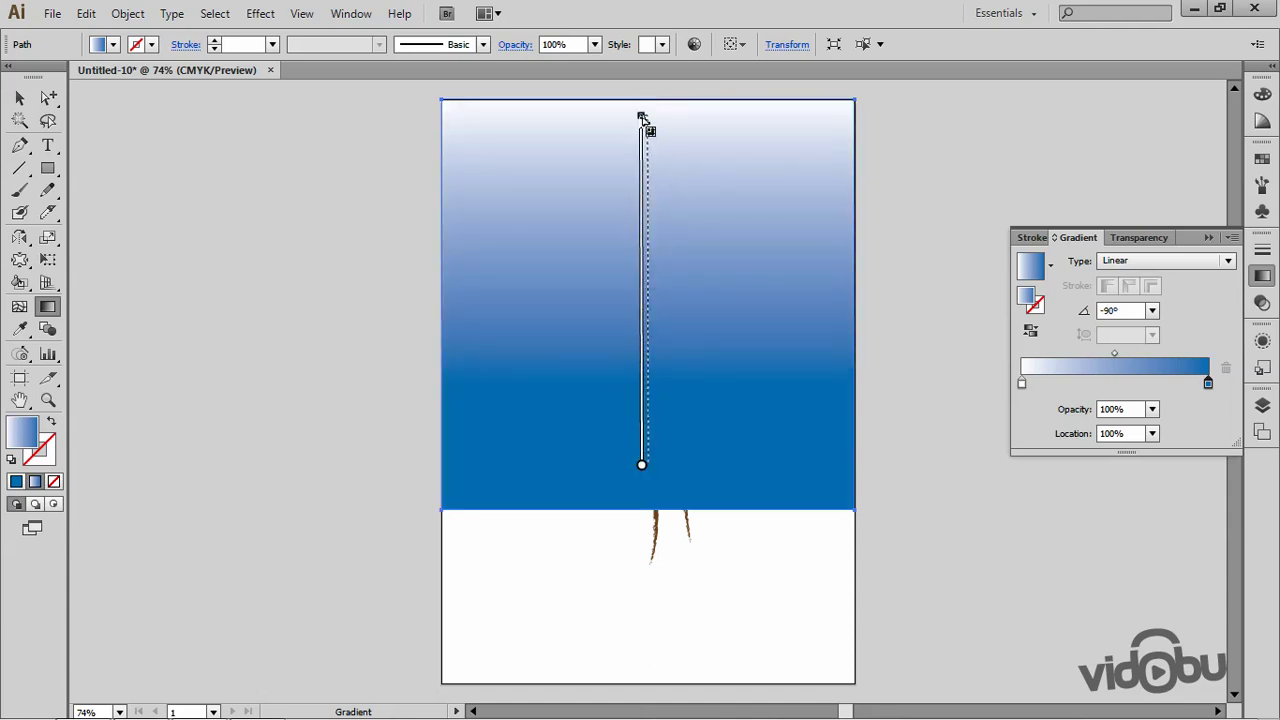
{"action": "left_click", "coordinate": [20, 97]}
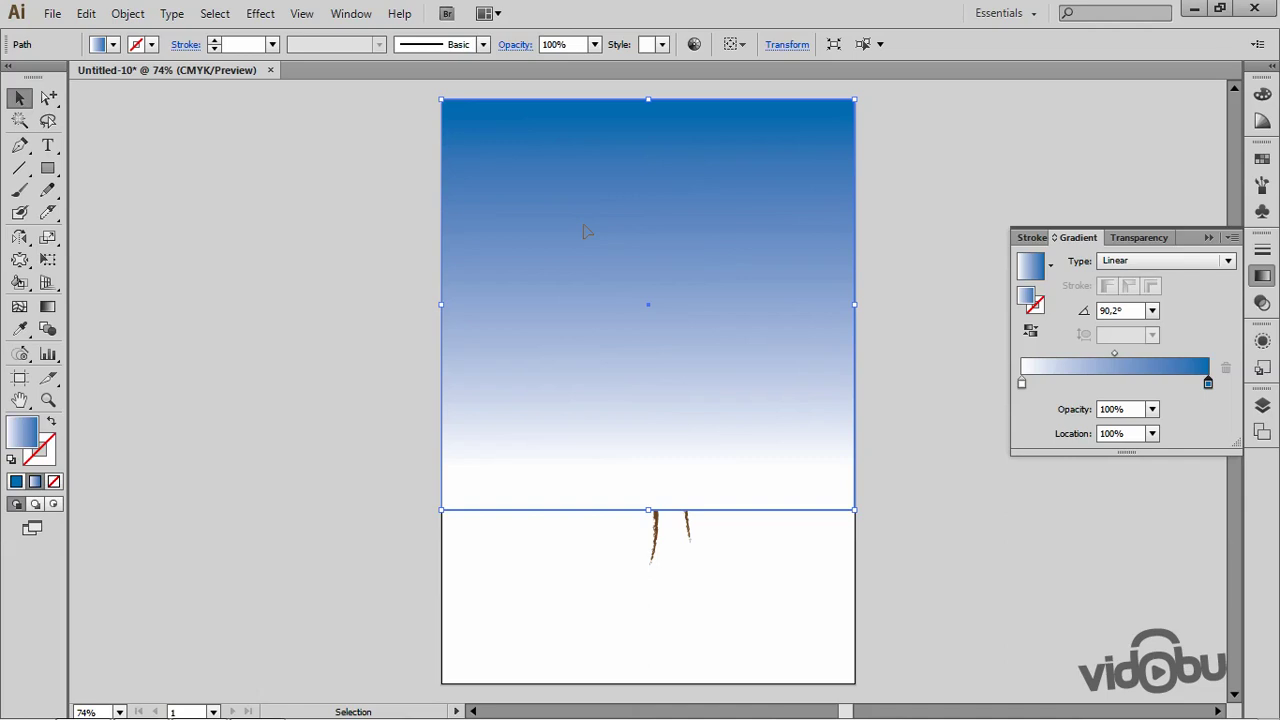
Send the sky rectangle to the back behind the tree and deselect it
{"action": "right_click", "coordinate": [587, 231]}
{"action": "mouse_move", "coordinate": [636, 495]}
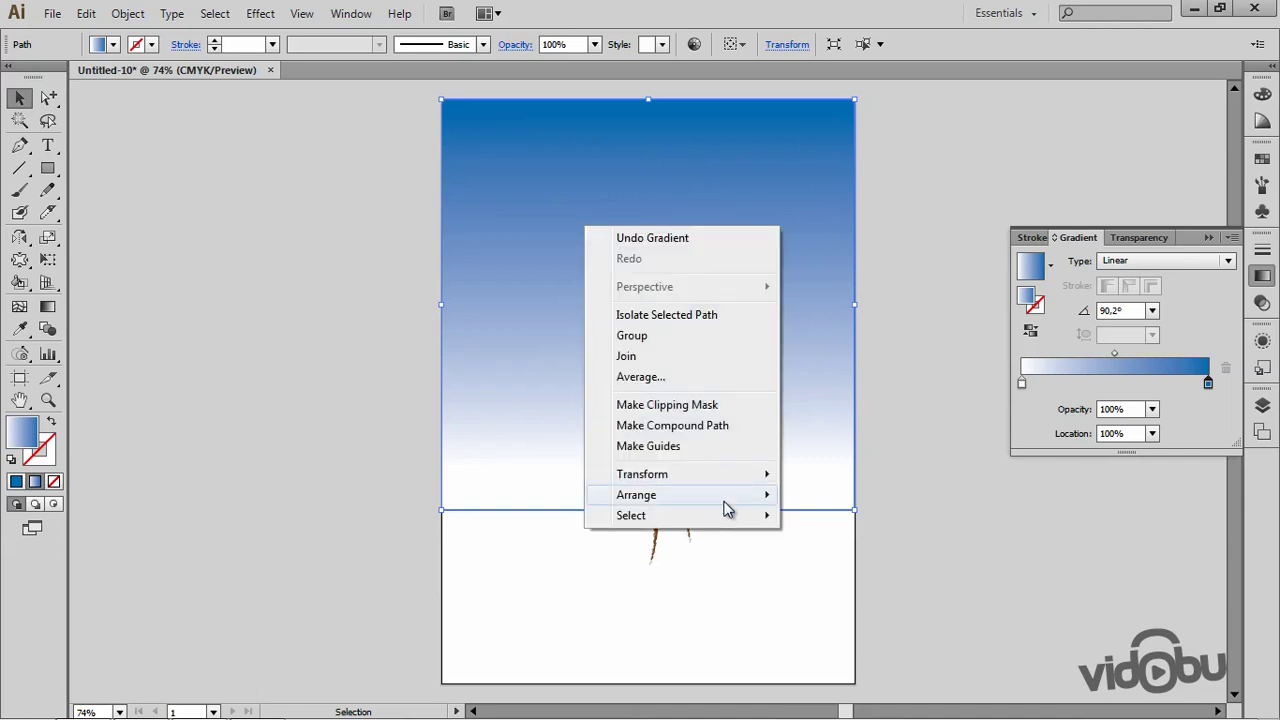
{"action": "left_click", "coordinate": [866, 558]}
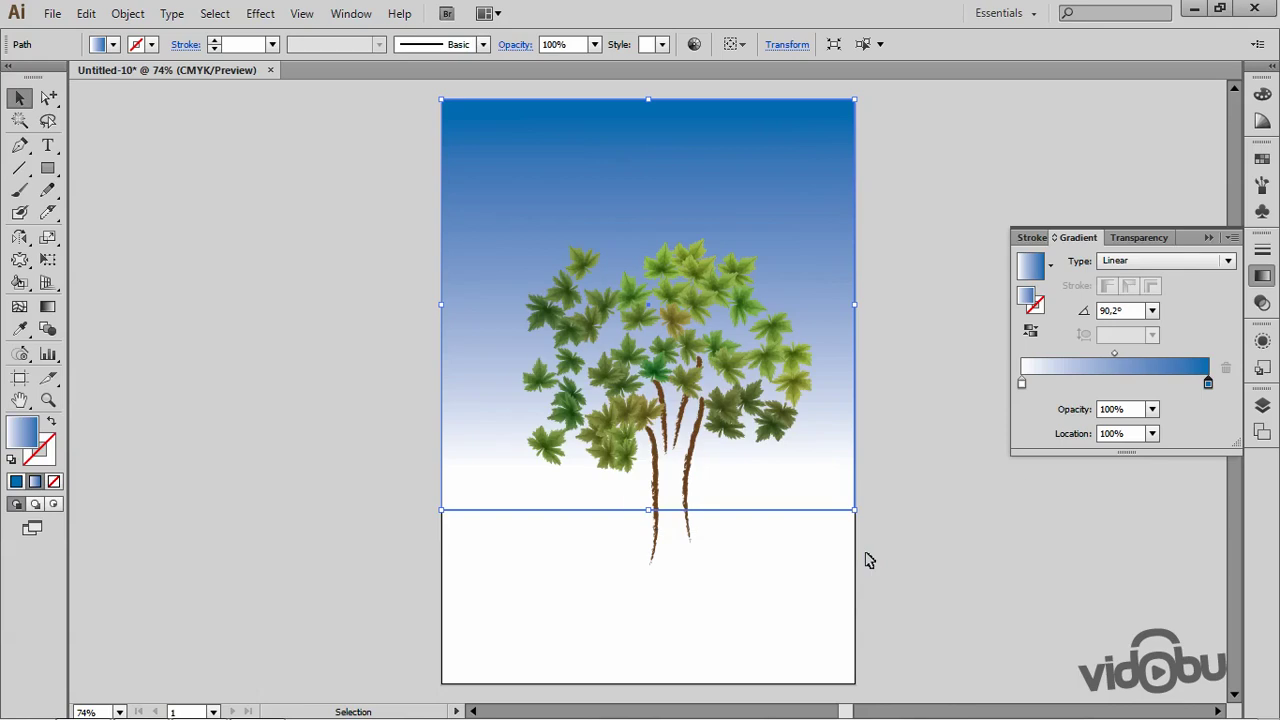
{"action": "left_click", "coordinate": [980, 628]}
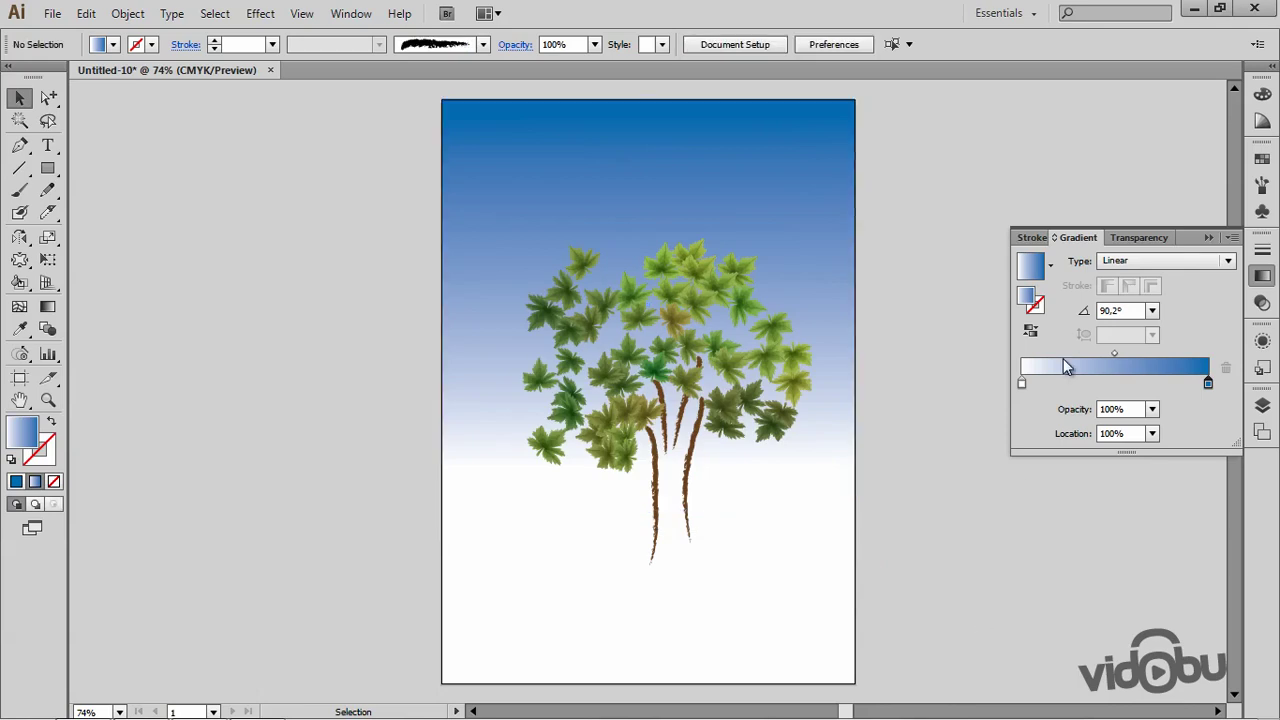
Draw a white-filled ellipse on the pasteboard left of the page
{"action": "left_click", "coordinate": [46, 170]}
{"action": "left_click_drag", "start_coordinate": [44, 174], "coordinate": [108, 212]}
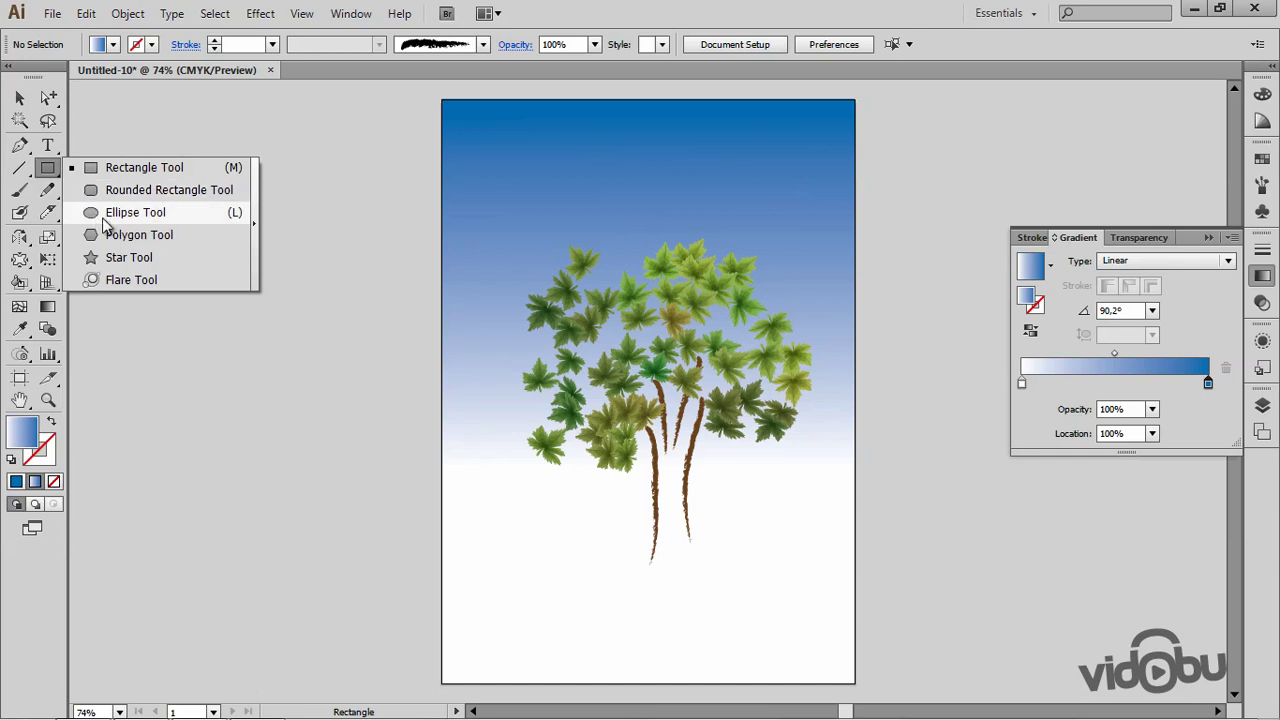
{"action": "left_click", "coordinate": [113, 44]}
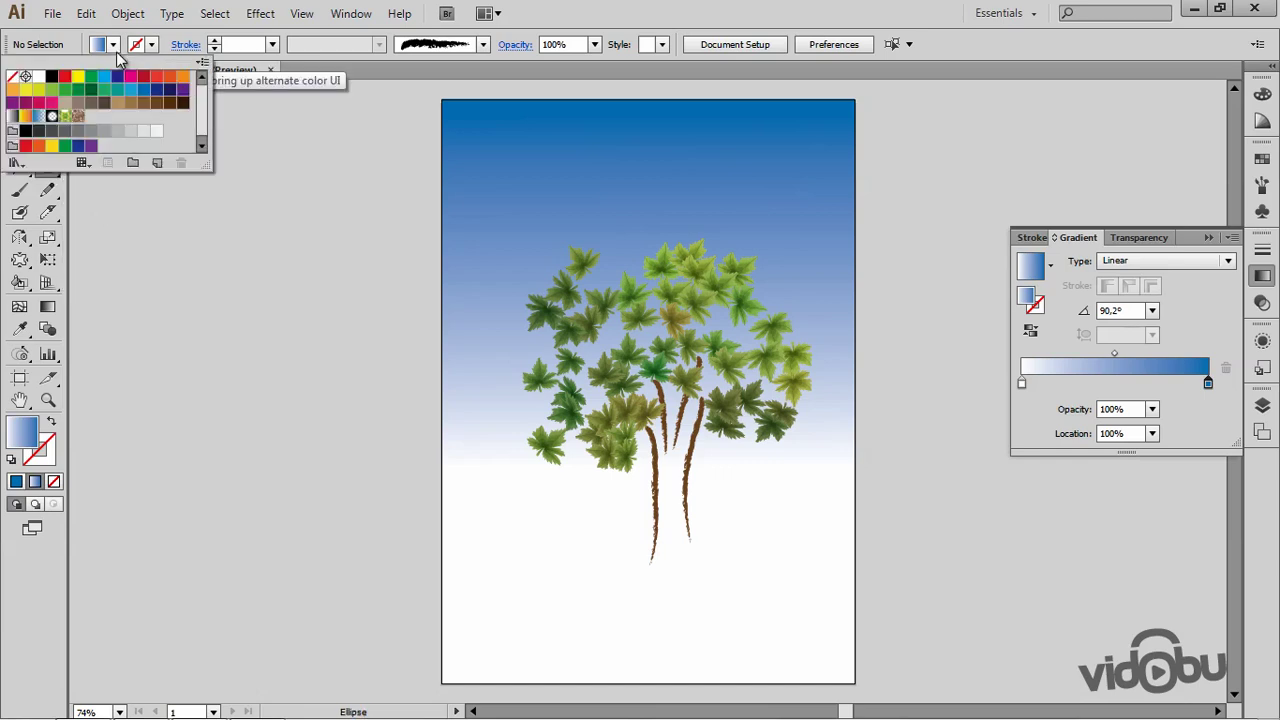
{"action": "left_click", "coordinate": [38, 76]}
{"action": "left_click_drag", "start_coordinate": [139, 221], "coordinate": [266, 319]}
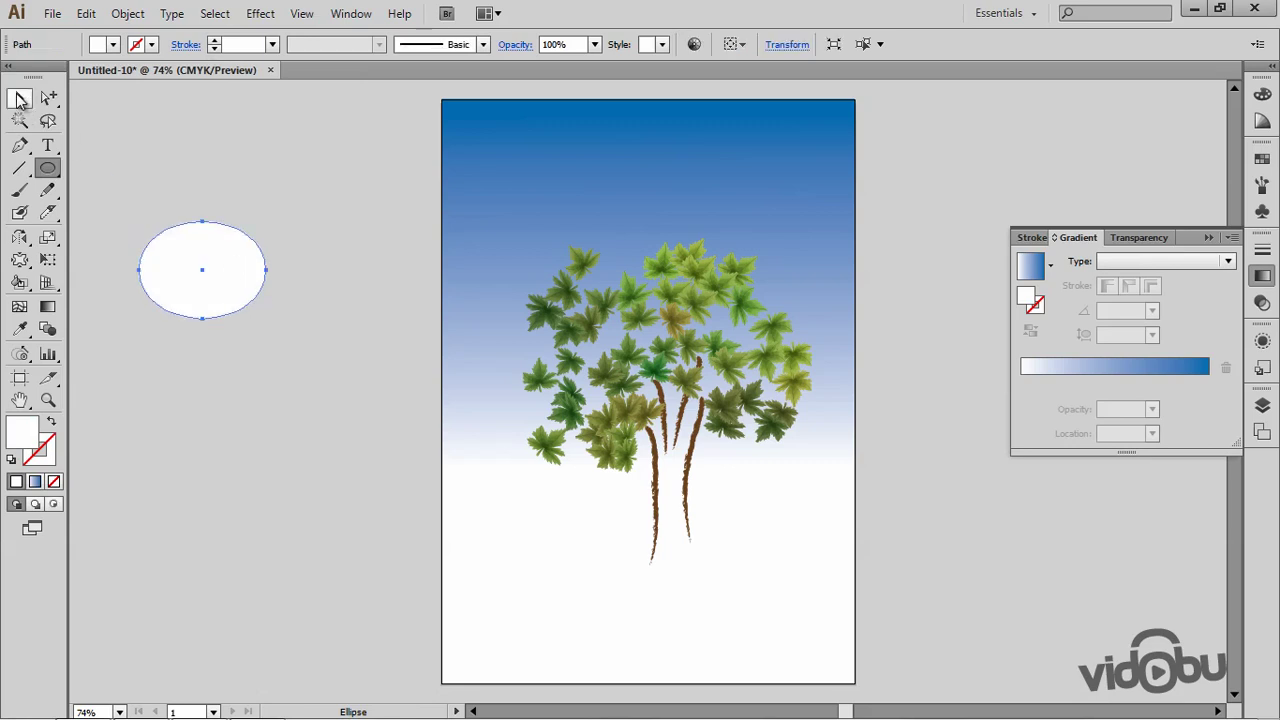
Duplicate and arrange five overlapping ellipses into a cloud, then select them all
{"action": "left_click", "coordinate": [20, 97]}
{"action": "mouse_move", "coordinate": [245, 292]}
{"action": "left_mouse_down"}
{"action": "mouse_move", "coordinate": [333, 310]}
{"action": "mouse_move", "coordinate": [188, 345]}
{"action": "mouse_move", "coordinate": [336, 378]}
{"action": "mouse_move", "coordinate": [313, 366]}
{"action": "left_mouse_up"}
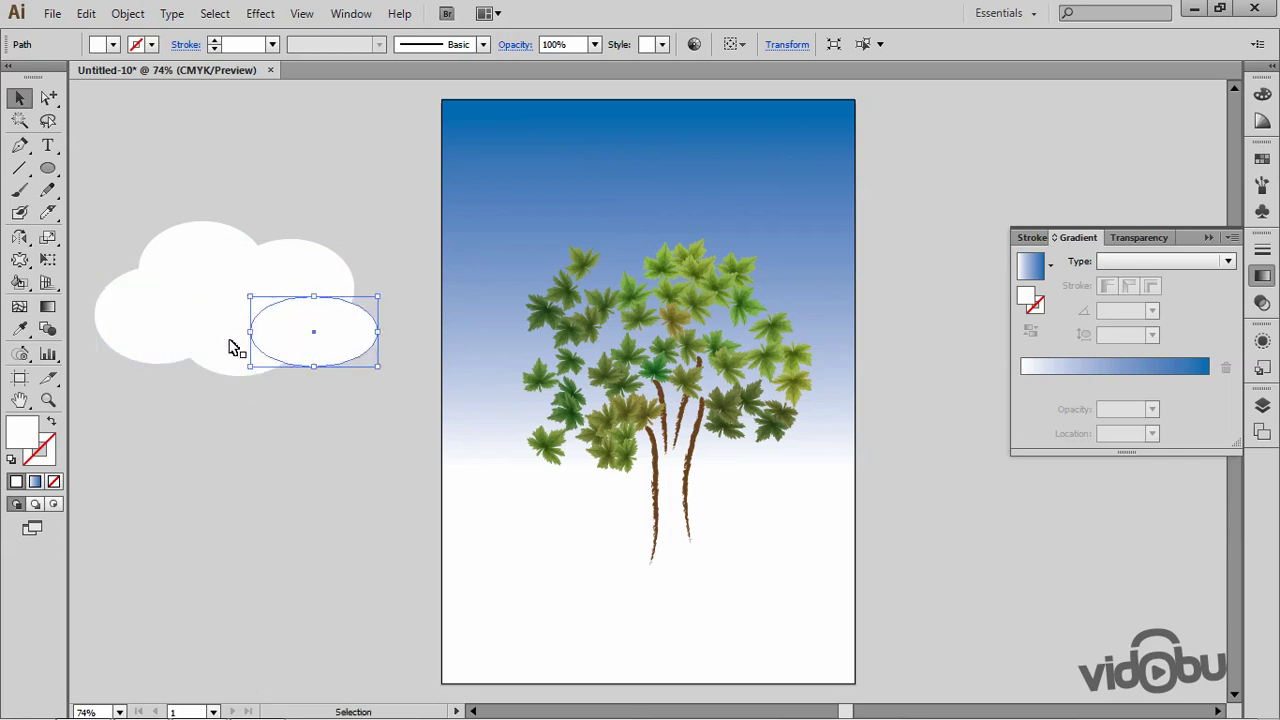
{"action": "left_click", "coordinate": [283, 416]}
{"action": "left_click_drag", "start_coordinate": [123, 296], "coordinate": [91, 277]}
{"action": "left_click_drag", "start_coordinate": [183, 349], "coordinate": [204, 373]}
{"action": "left_click_drag", "start_coordinate": [281, 376], "coordinate": [321, 395]}
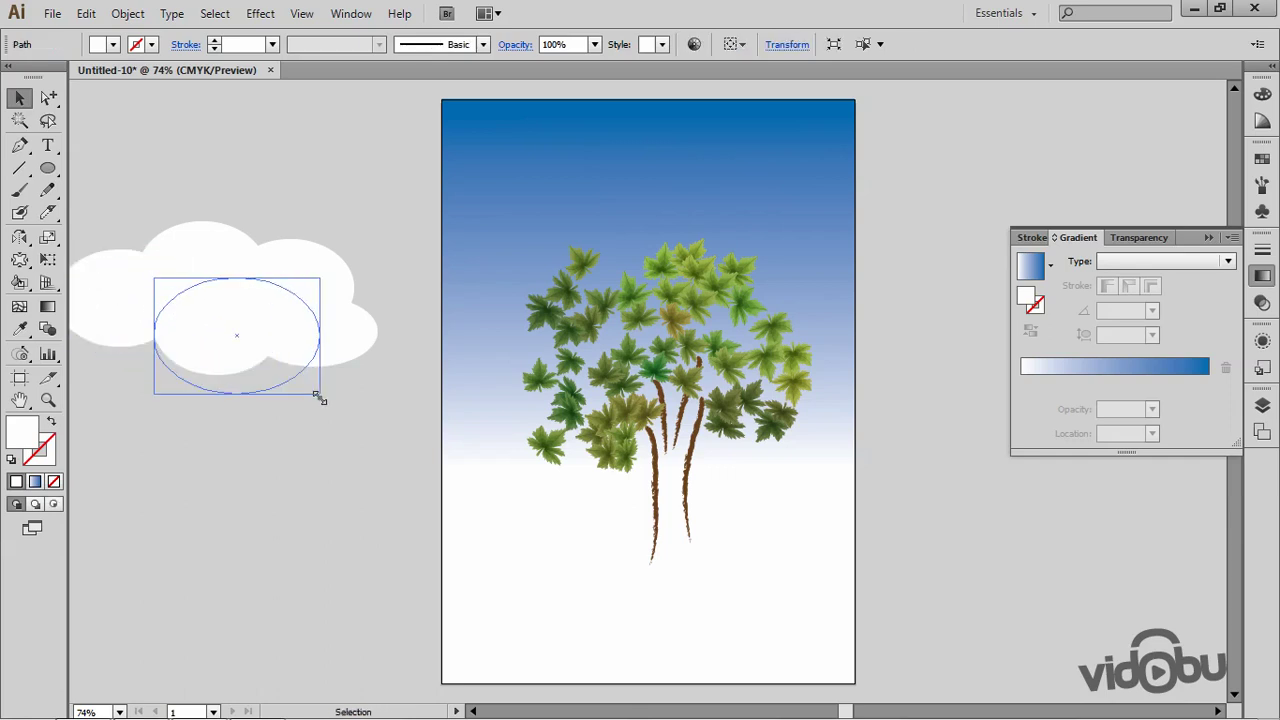
{"action": "left_click_drag", "start_coordinate": [197, 329], "coordinate": [177, 317]}
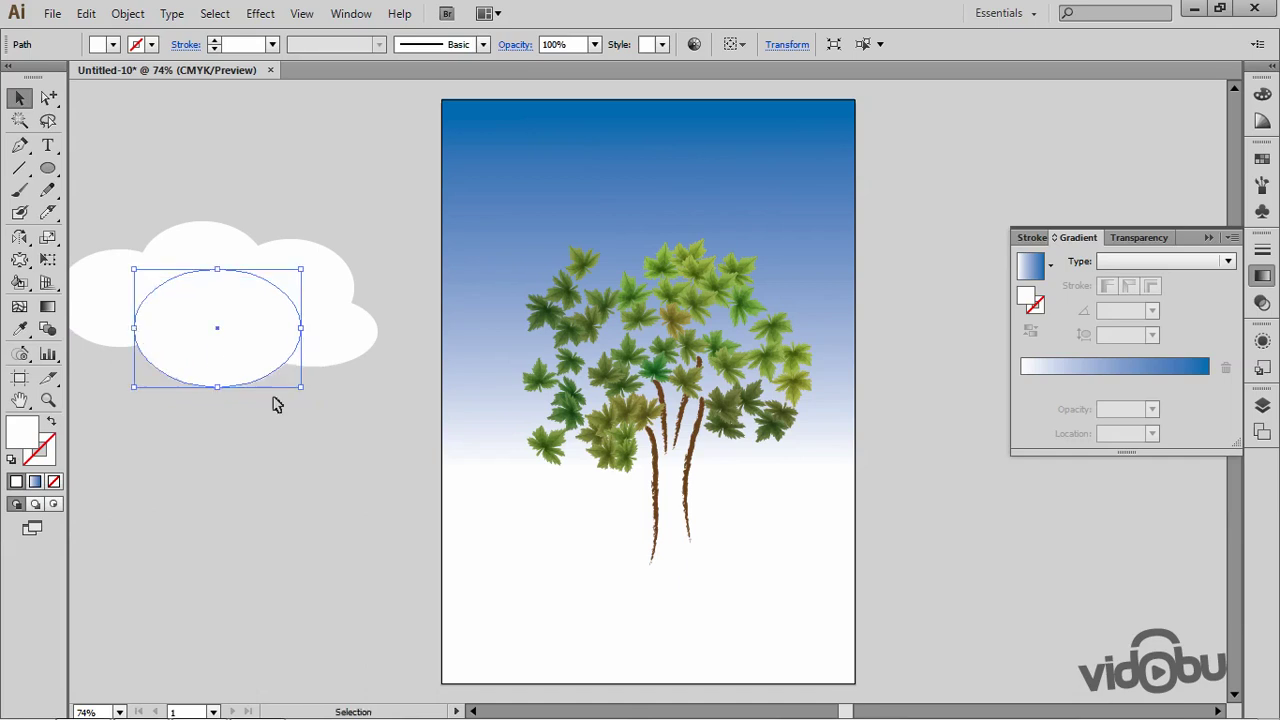
{"action": "left_click", "coordinate": [147, 229]}
{"action": "left_click_drag", "start_coordinate": [110, 199], "coordinate": [378, 426]}
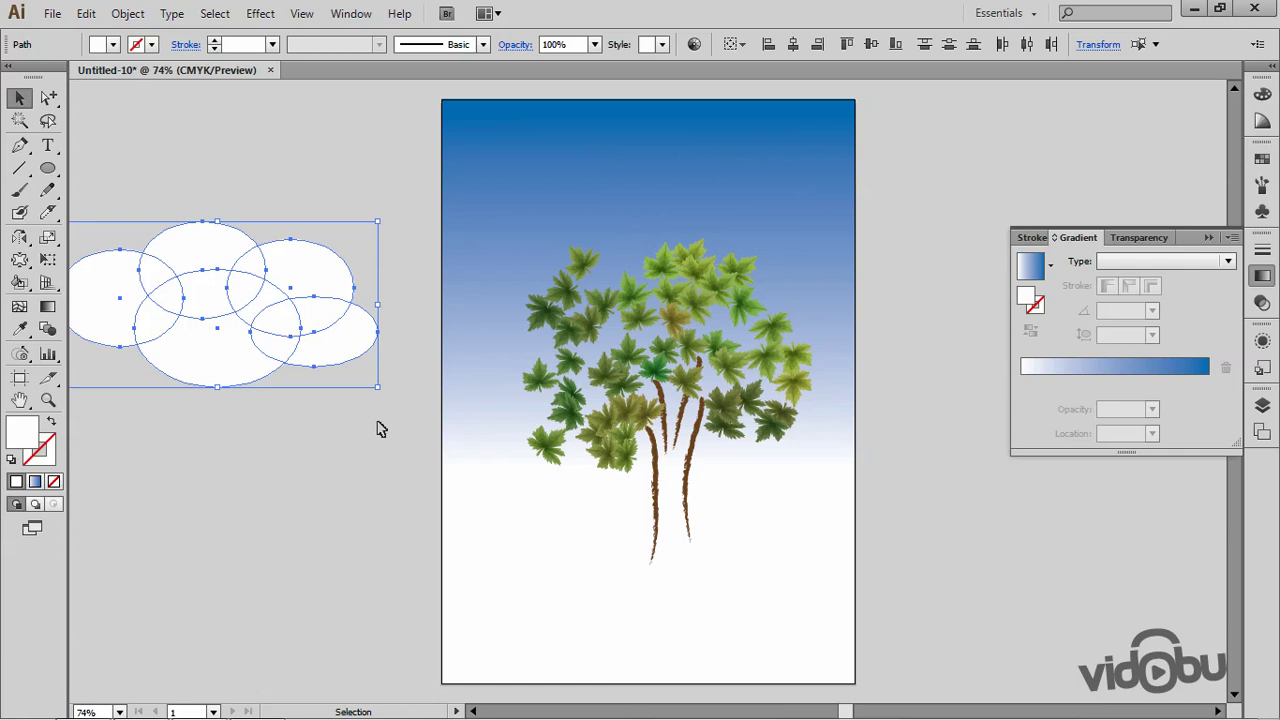
Unite the ellipses with Pathfinder into one cloud shape and move it onto the upper sky
{"action": "left_click", "coordinate": [362, 16]}
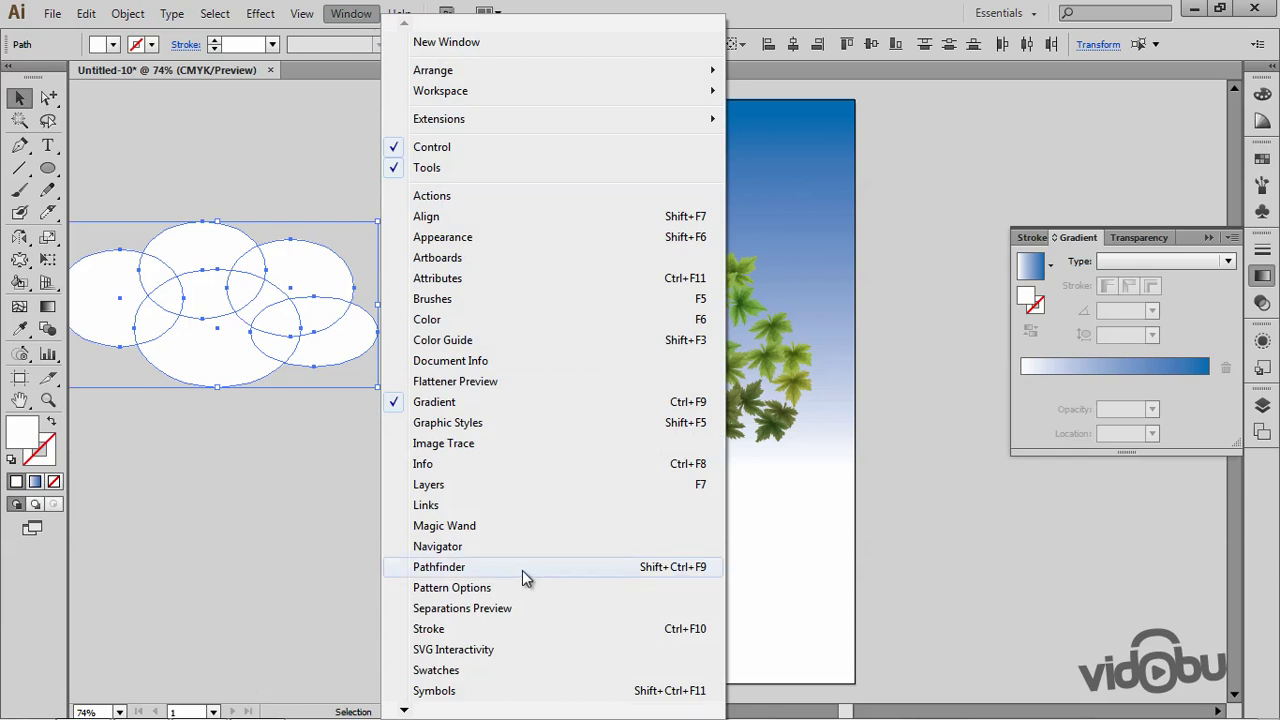
{"action": "left_click", "coordinate": [522, 567]}
{"action": "left_click", "coordinate": [91, 454]}
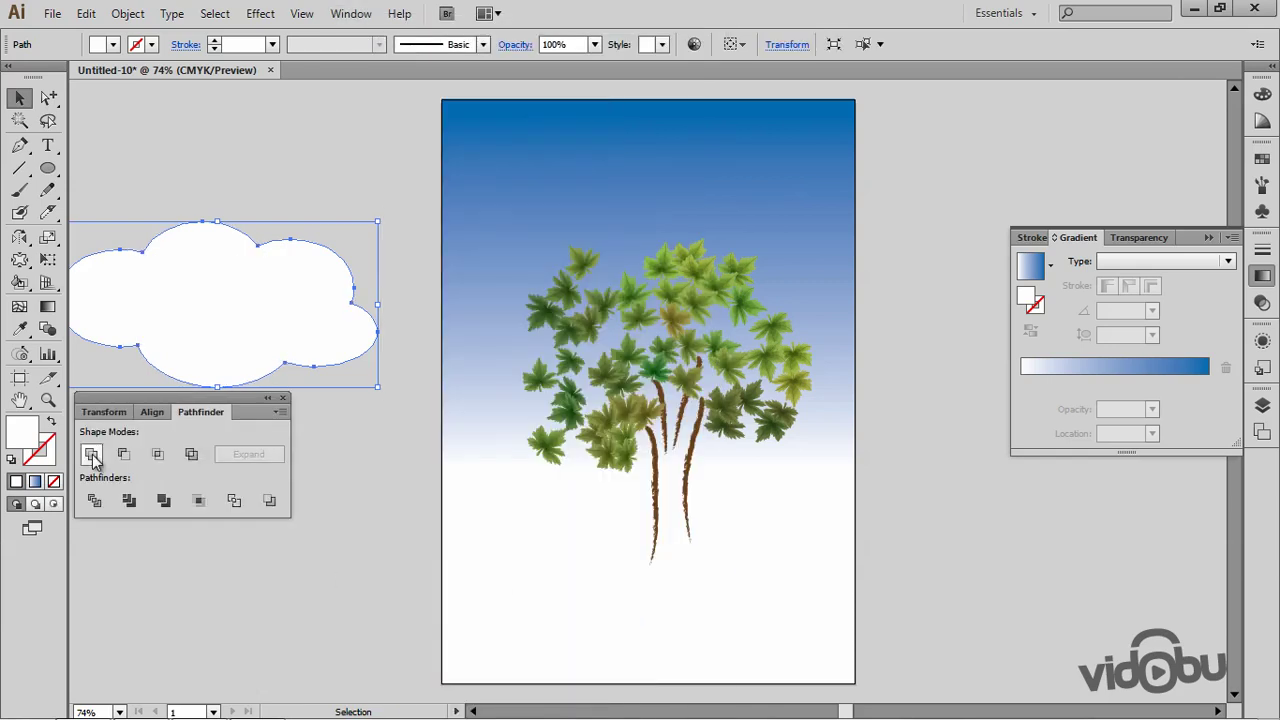
{"action": "left_click_drag", "start_coordinate": [220, 345], "coordinate": [605, 229]}
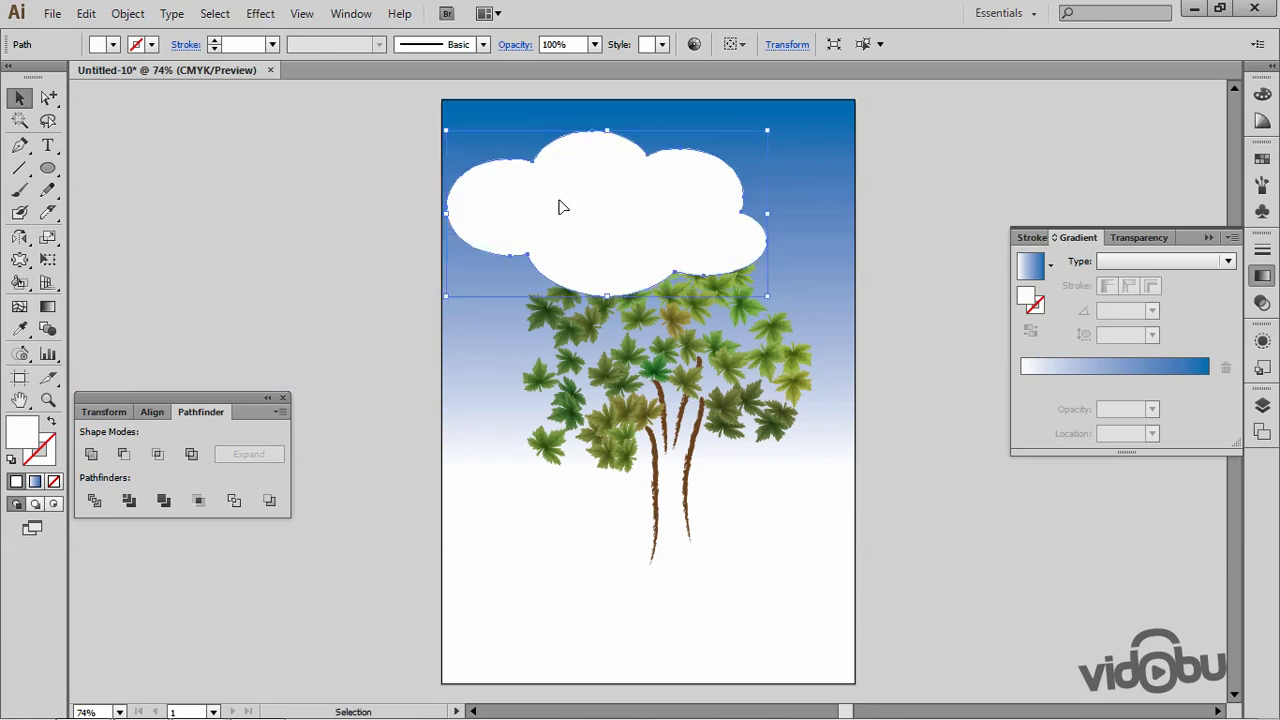
{"action": "left_click", "coordinate": [262, 15]}
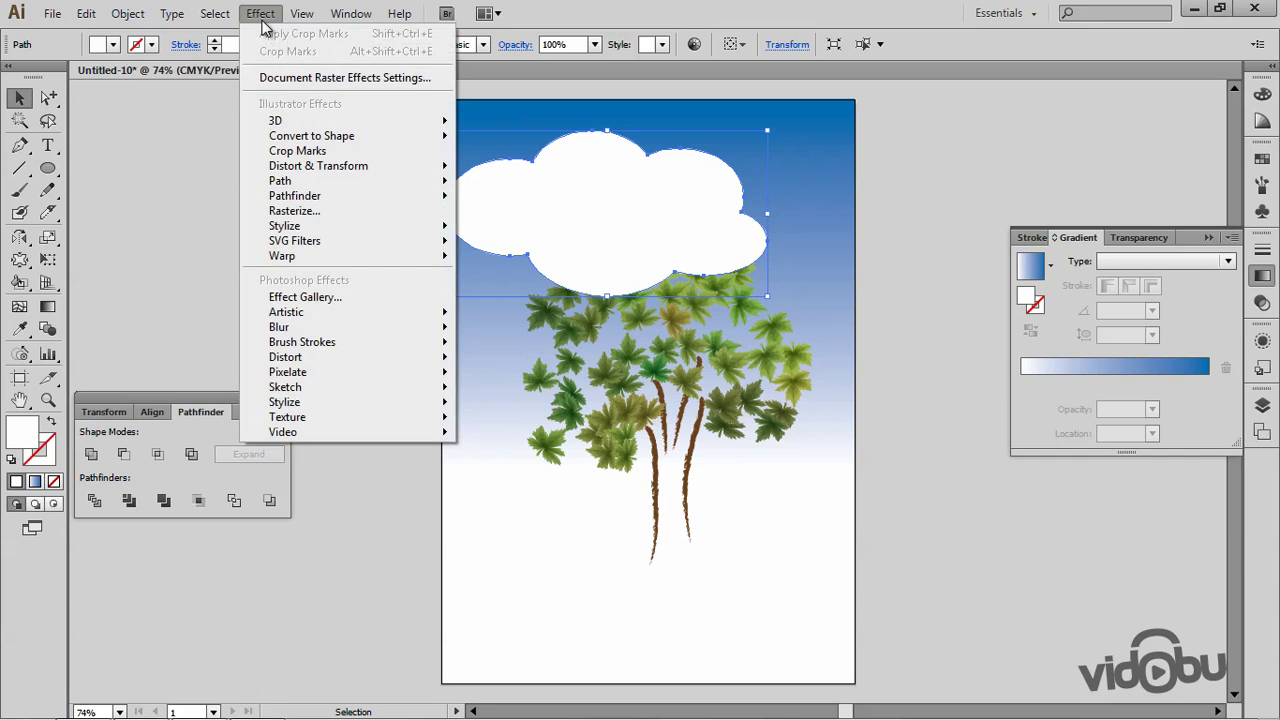
{"action": "mouse_move", "coordinate": [284, 225]}
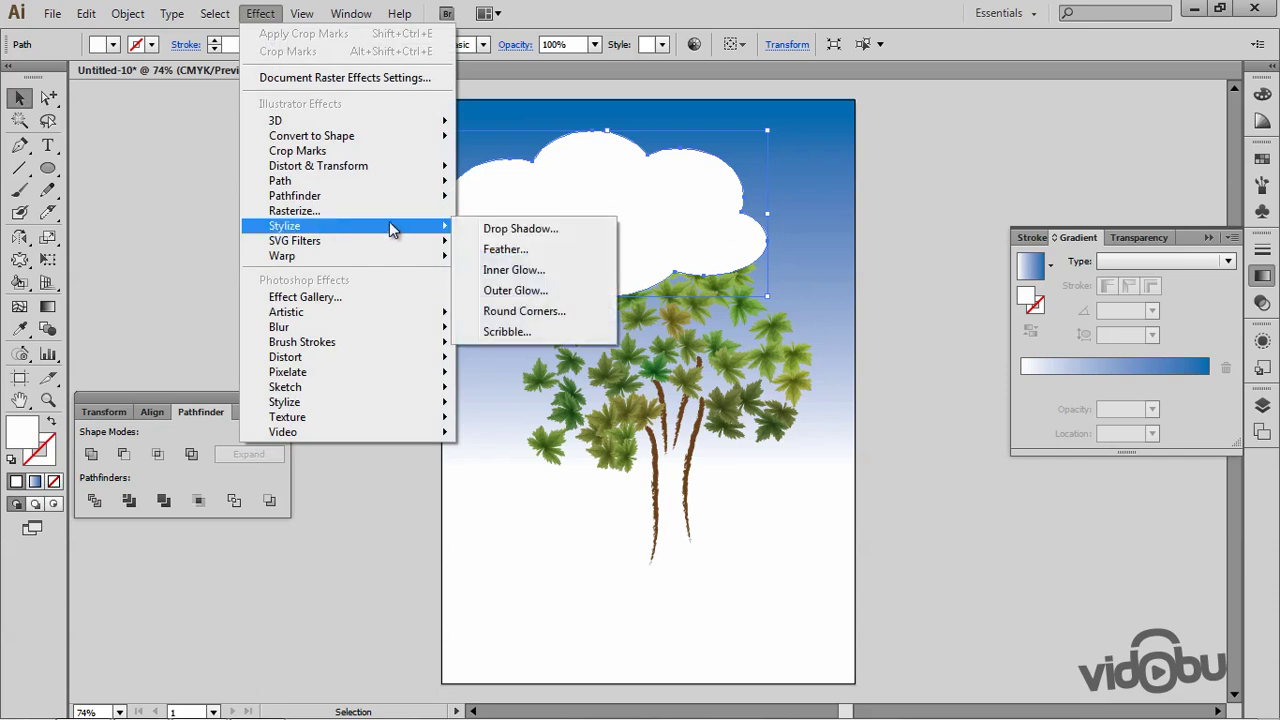
Apply a Feather effect to the cloud with Preview on, raising the radius to about 26 mm
{"action": "left_click", "coordinate": [505, 249]}
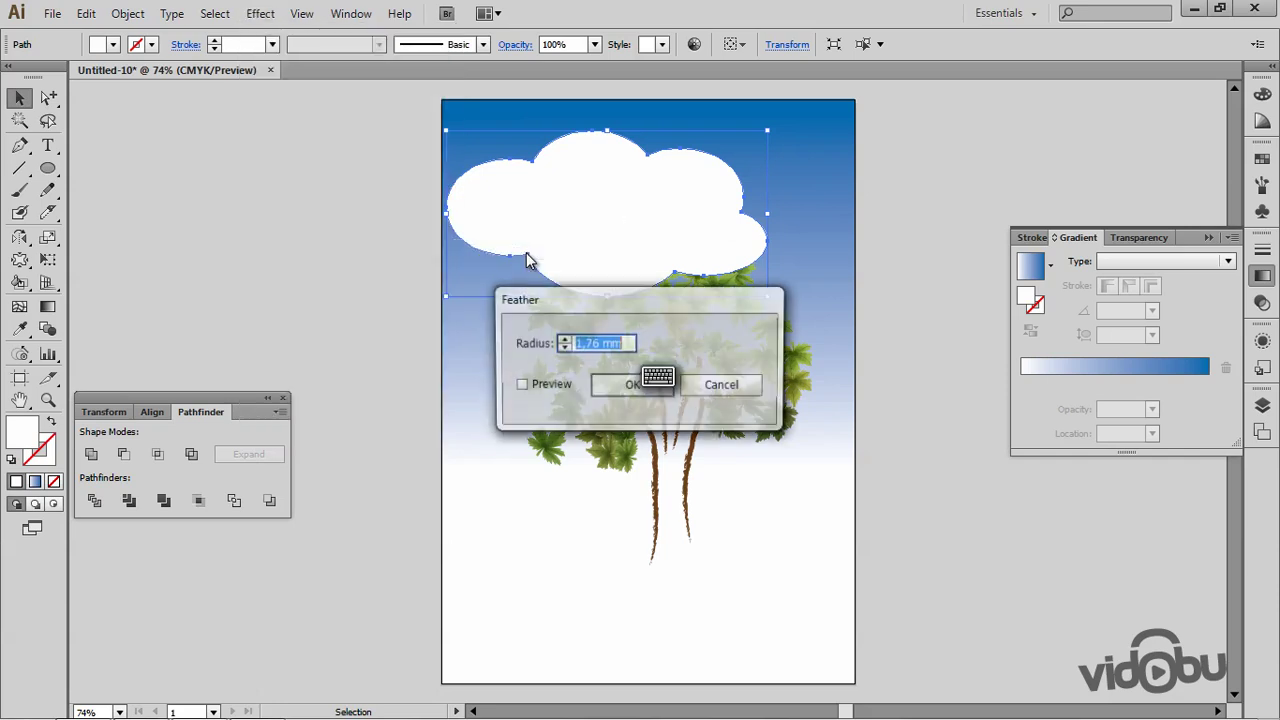
{"action": "left_click_drag", "start_coordinate": [620, 290], "coordinate": [190, 217]}
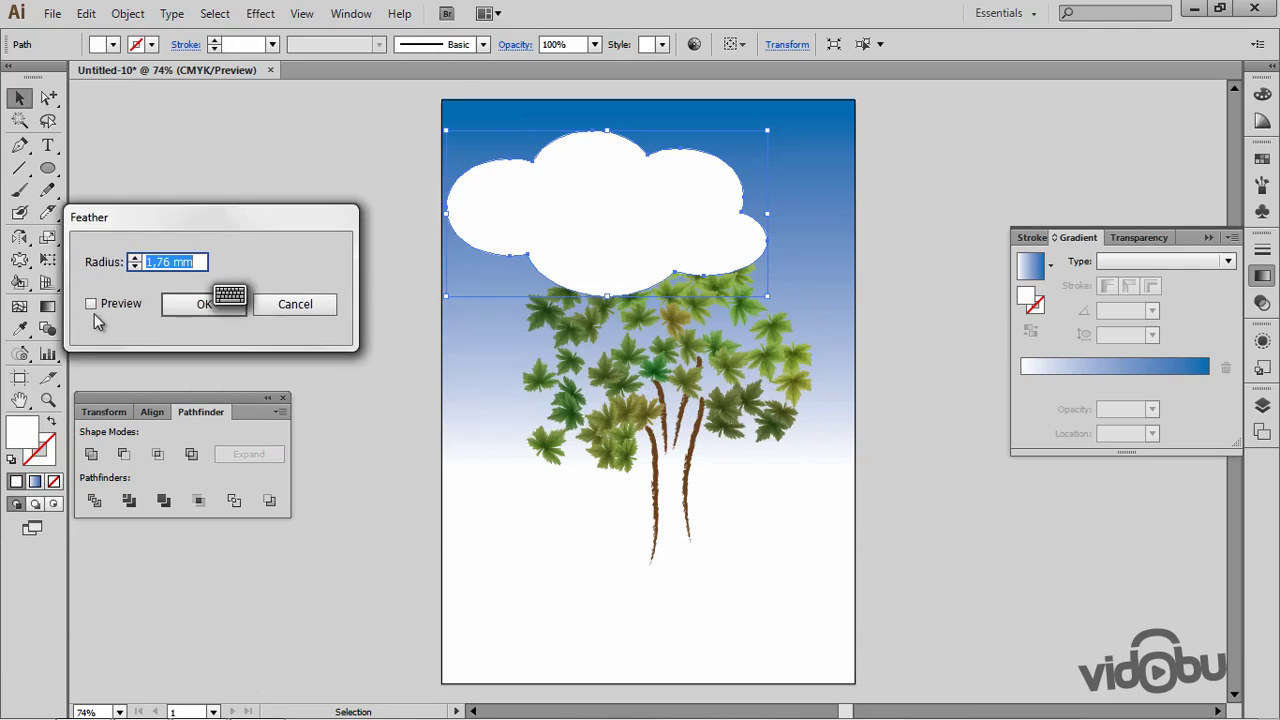
{"action": "left_click", "coordinate": [91, 304]}
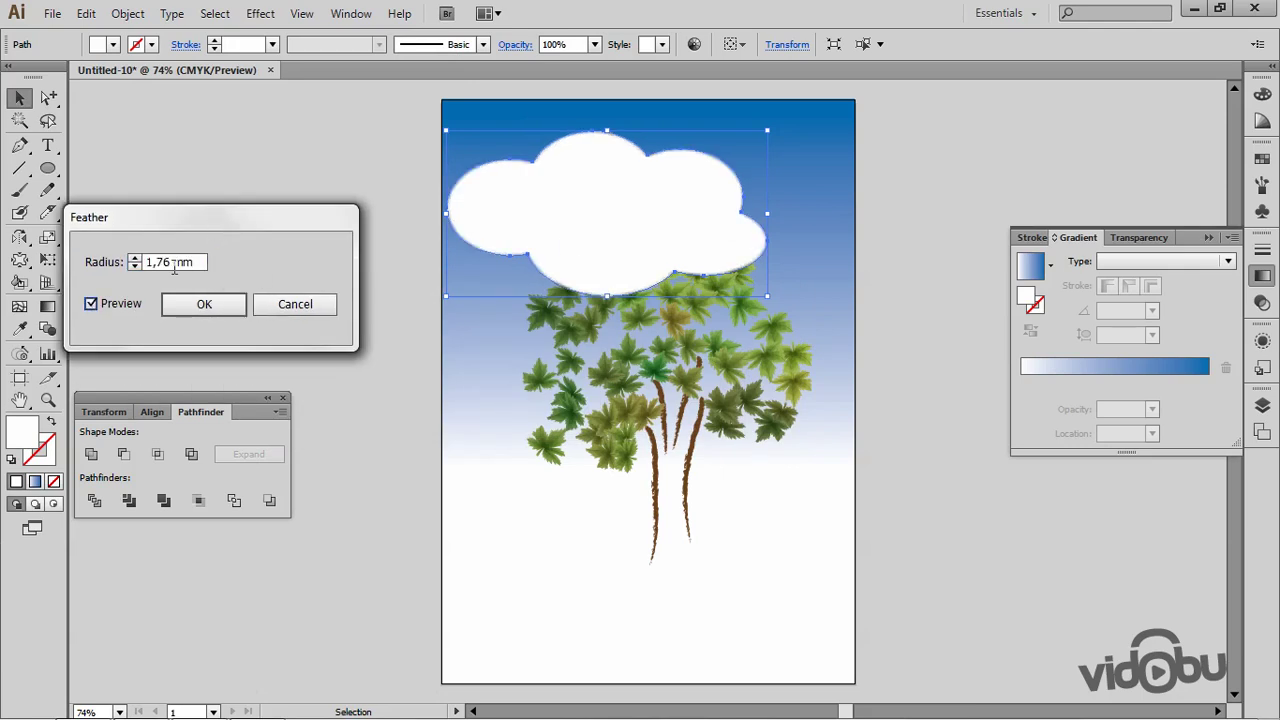
{"action": "key", "text": "Up"}
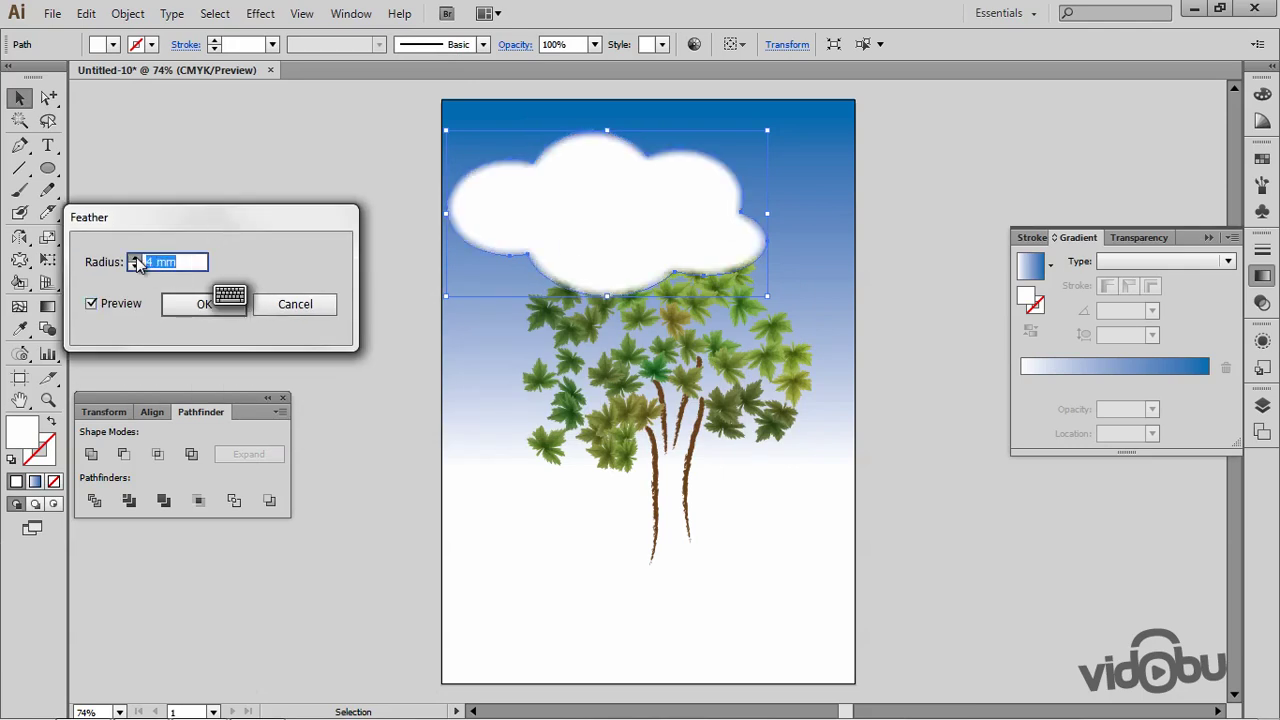
{"action": "key", "text": "Up"}
{"action": "key", "text": "Up"}
{"action": "key", "text": "Up"}
{"action": "key", "text": "Up"}
{"action": "key", "text": "Up"}
{"action": "key", "text": "Up"}
{"action": "key", "text": "Up"}
{"action": "key", "text": "Up"}
{"action": "key", "text": "Up"}
{"action": "key", "text": "Up"}
{"action": "key", "text": "Up"}
{"action": "key", "text": "Up"}
{"action": "key", "text": "Up"}
{"action": "key", "text": "Up"}
{"action": "key", "text": "Up"}
{"action": "key", "text": "Up"}
{"action": "key", "text": "Up"}
{"action": "key", "text": "Up"}
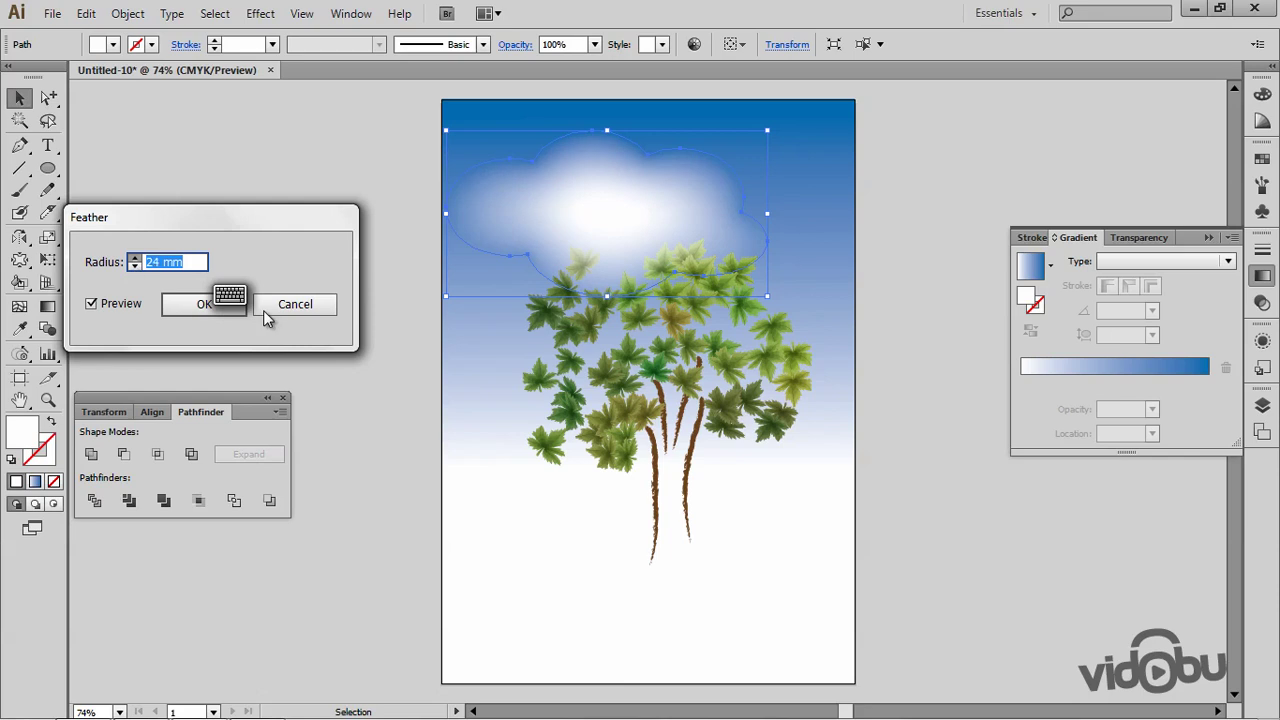
{"action": "key", "text": "Up"}
{"action": "key", "text": "Up"}
{"action": "key", "text": "Up"}
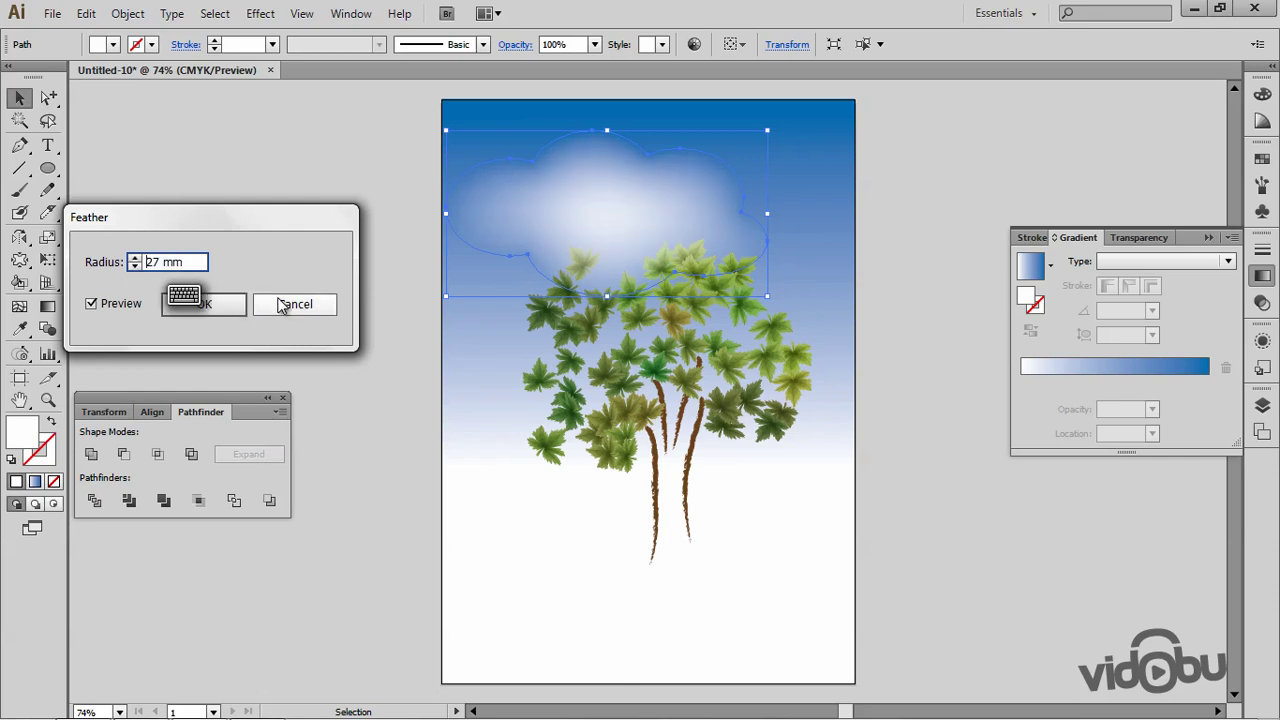
Bring the feather radius back down to 14 mm and confirm it
{"action": "left_click", "coordinate": [136, 266]}
{"action": "left_click", "coordinate": [136, 266]}
{"action": "left_click", "coordinate": [136, 266]}
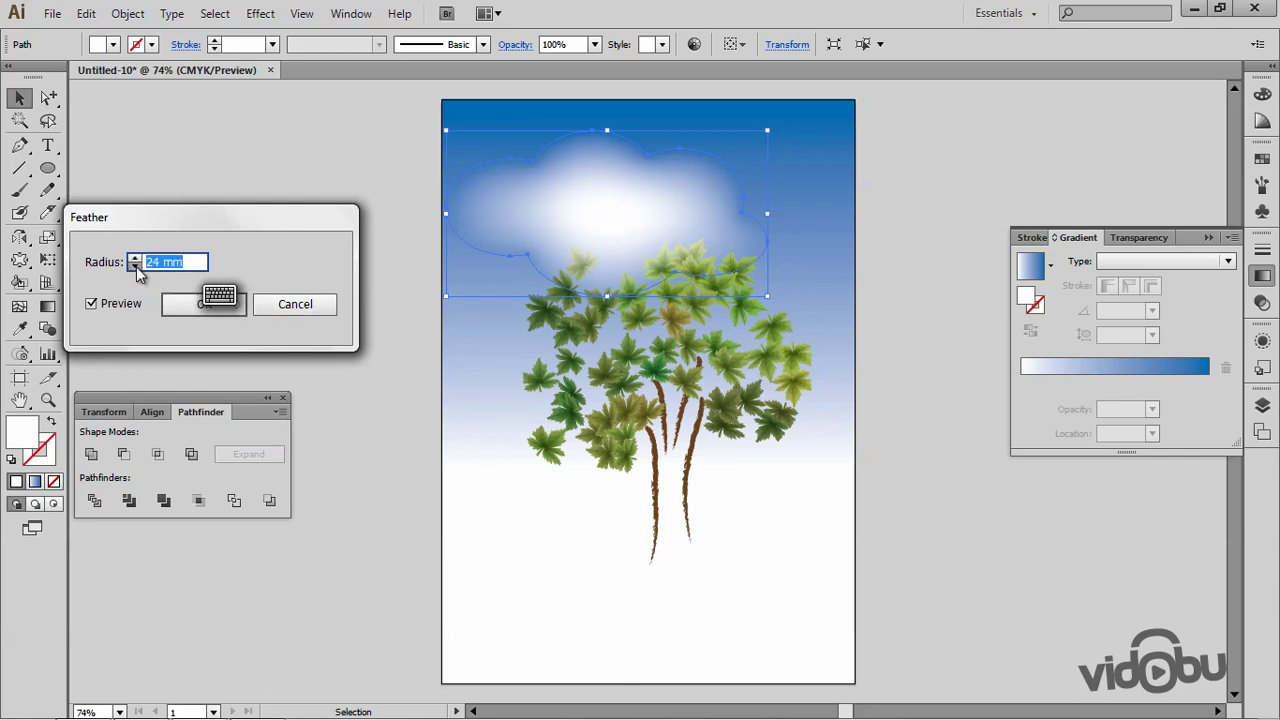
{"action": "left_click", "coordinate": [136, 266]}
{"action": "left_click", "coordinate": [136, 266]}
{"action": "left_click", "coordinate": [136, 266]}
{"action": "left_click", "coordinate": [136, 266]}
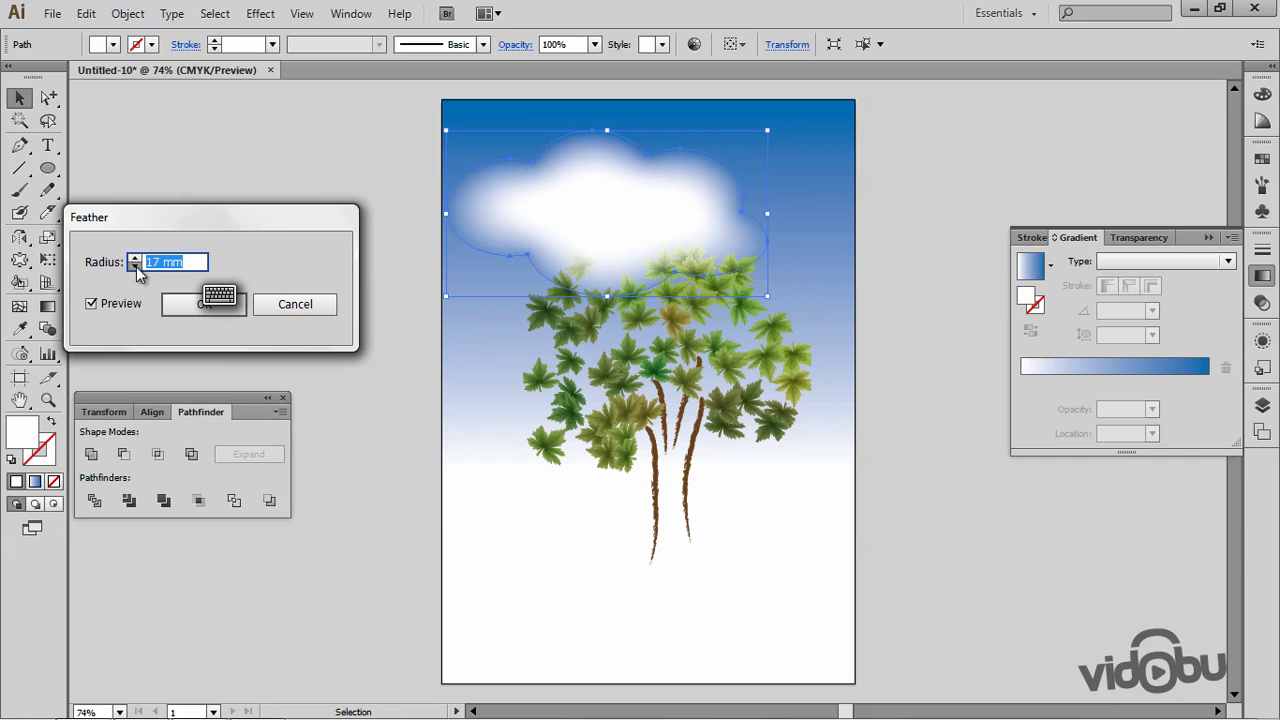
{"action": "left_click", "coordinate": [136, 266]}
{"action": "left_click", "coordinate": [136, 266]}
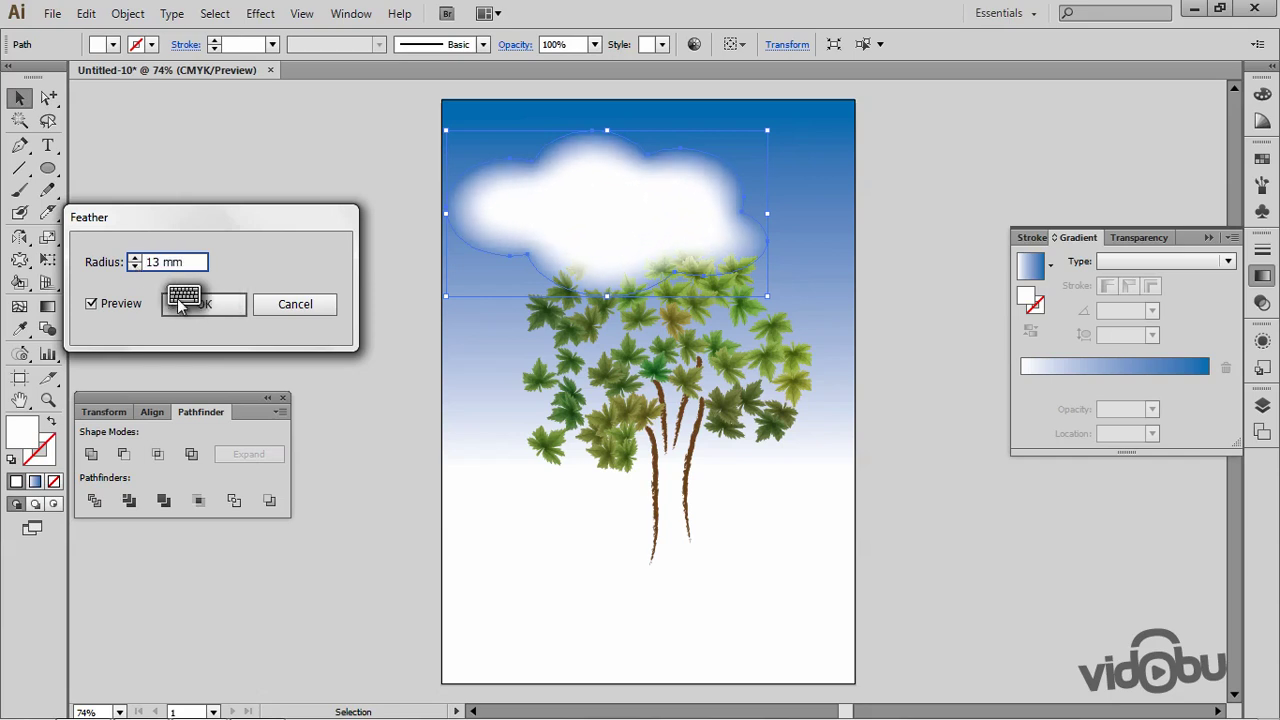
{"action": "left_click", "coordinate": [136, 259]}
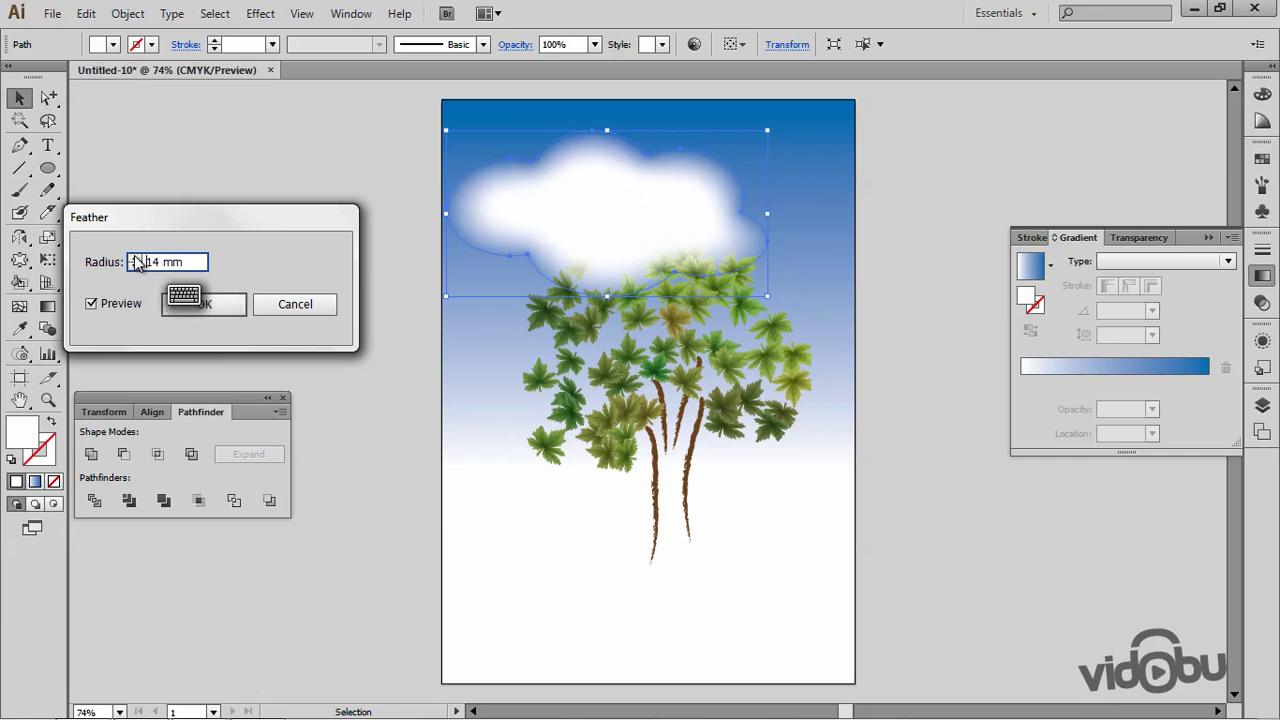
{"action": "left_click", "coordinate": [204, 304]}
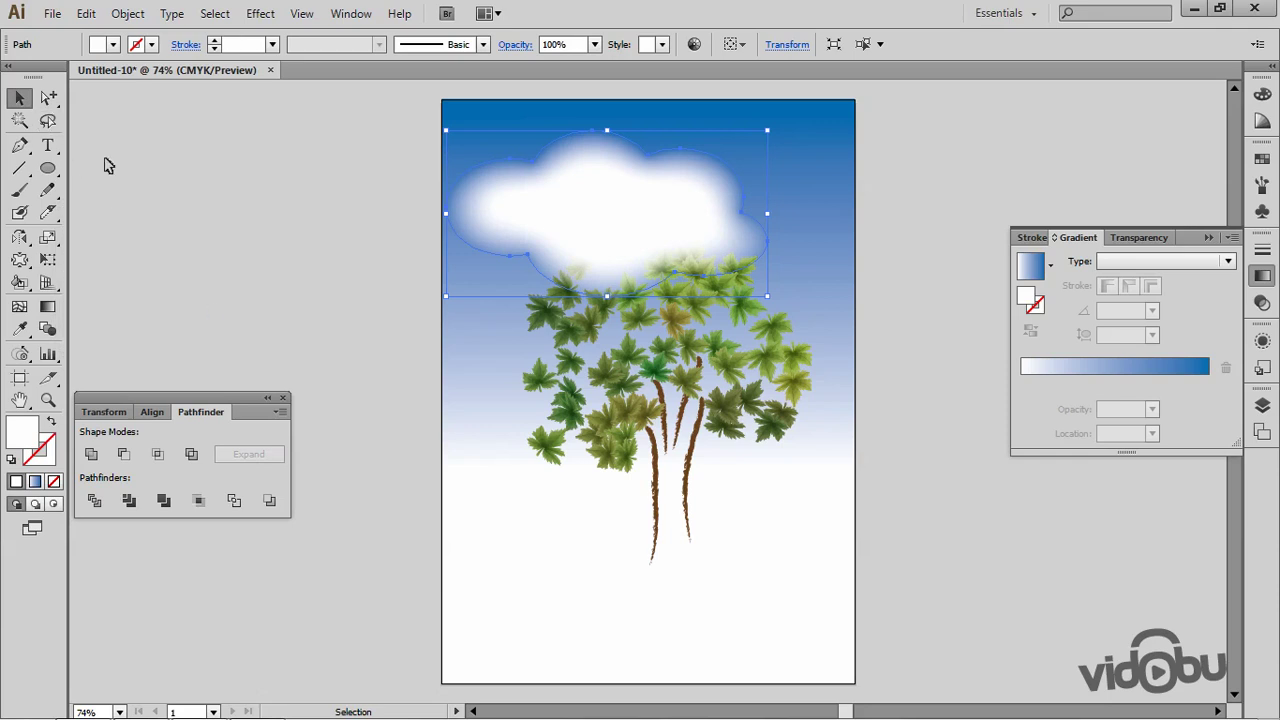
{"action": "left_click", "coordinate": [172, 196]}
Move the cloud down-left, change its stacking order, and reposition it above the treetop
{"action": "left_click_drag", "start_coordinate": [591, 229], "coordinate": [537, 276]}
{"action": "right_click", "coordinate": [536, 272]}
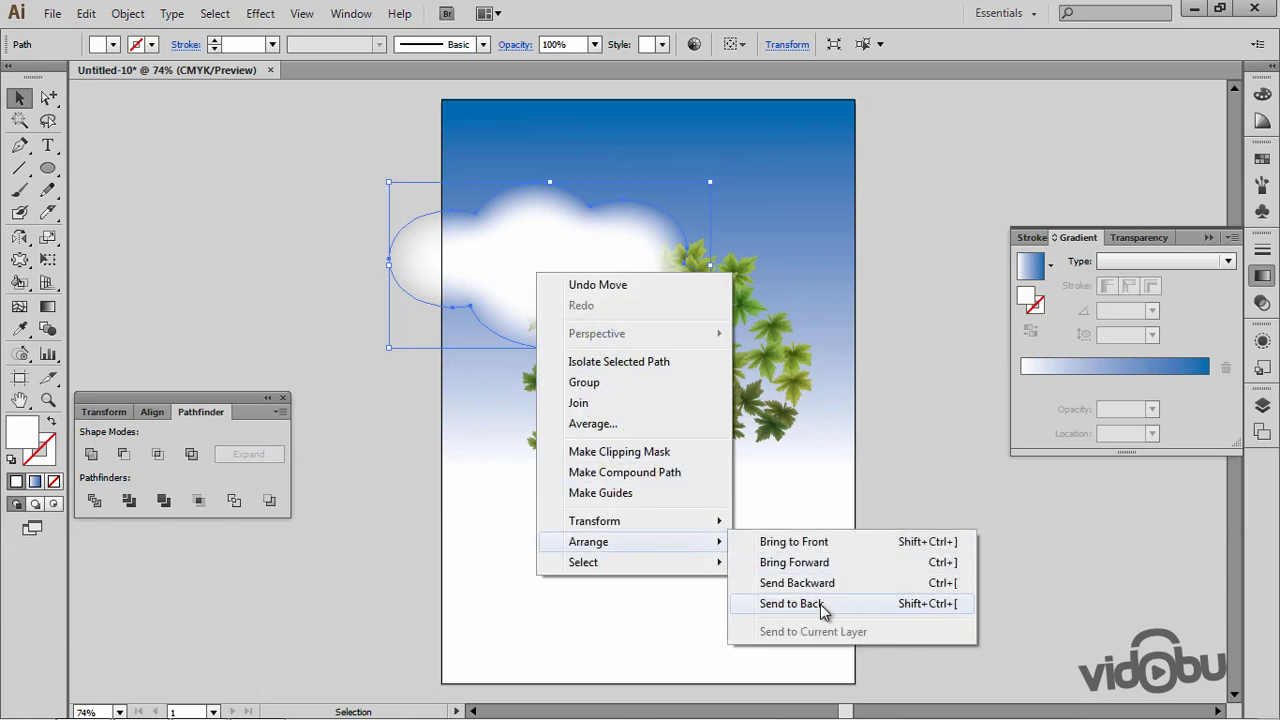
{"action": "left_click", "coordinate": [820, 604]}
{"action": "right_click", "coordinate": [432, 265]}
{"action": "mouse_move", "coordinate": [482, 528]}
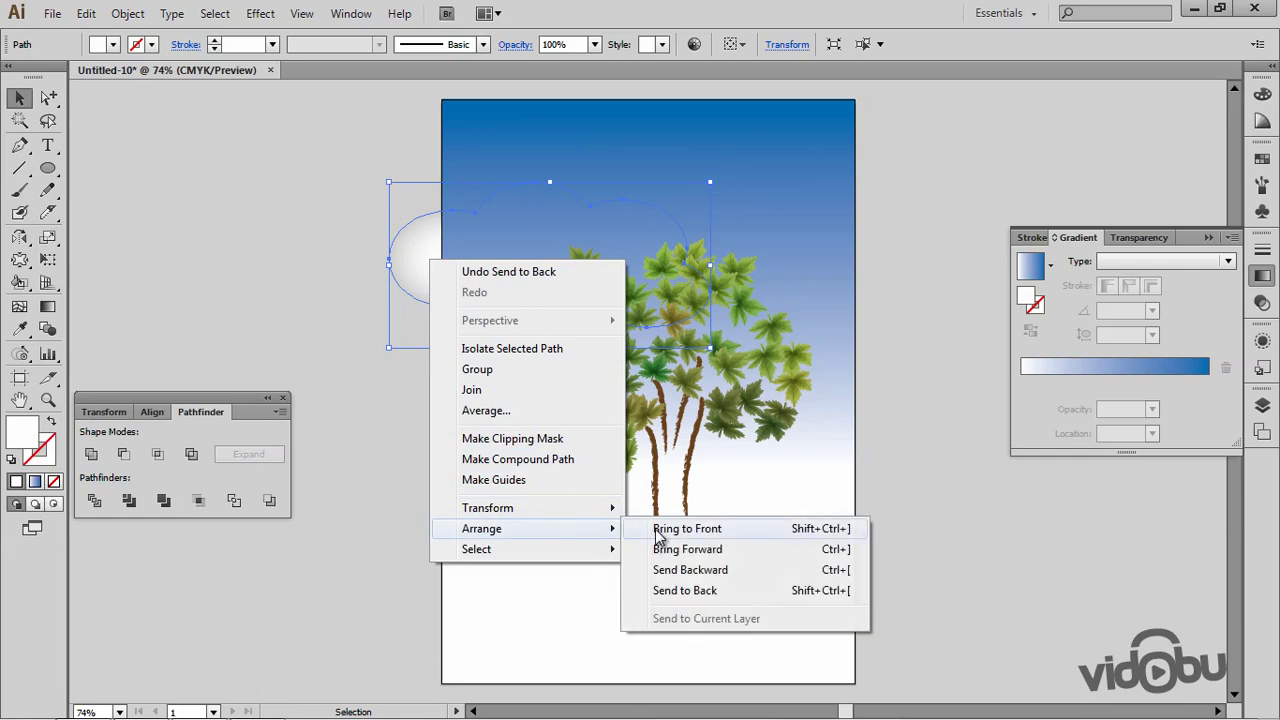
{"action": "left_click", "coordinate": [660, 532]}
{"action": "left_click", "coordinate": [266, 264]}
{"action": "left_click_drag", "start_coordinate": [540, 258], "coordinate": [558, 232]}
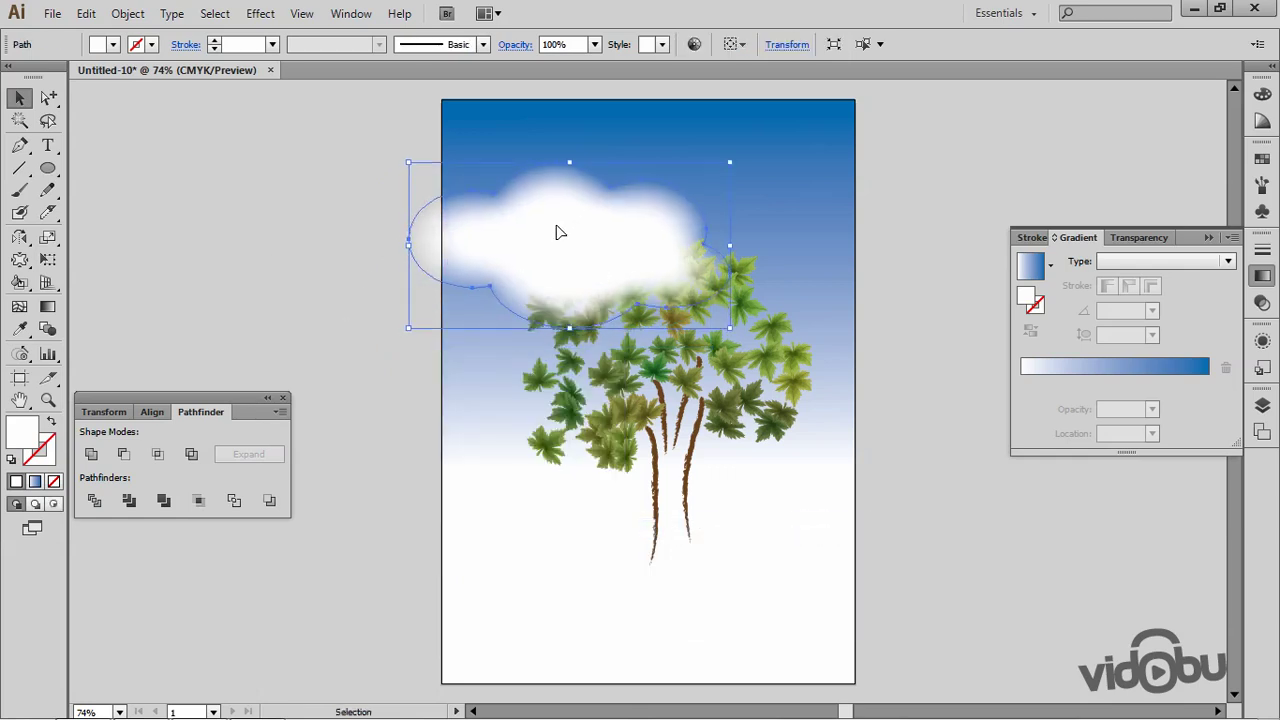
Bring the tree to the front, then reposition and shrink the cloud behind the crown's upper left
{"action": "left_click", "coordinate": [590, 350]}
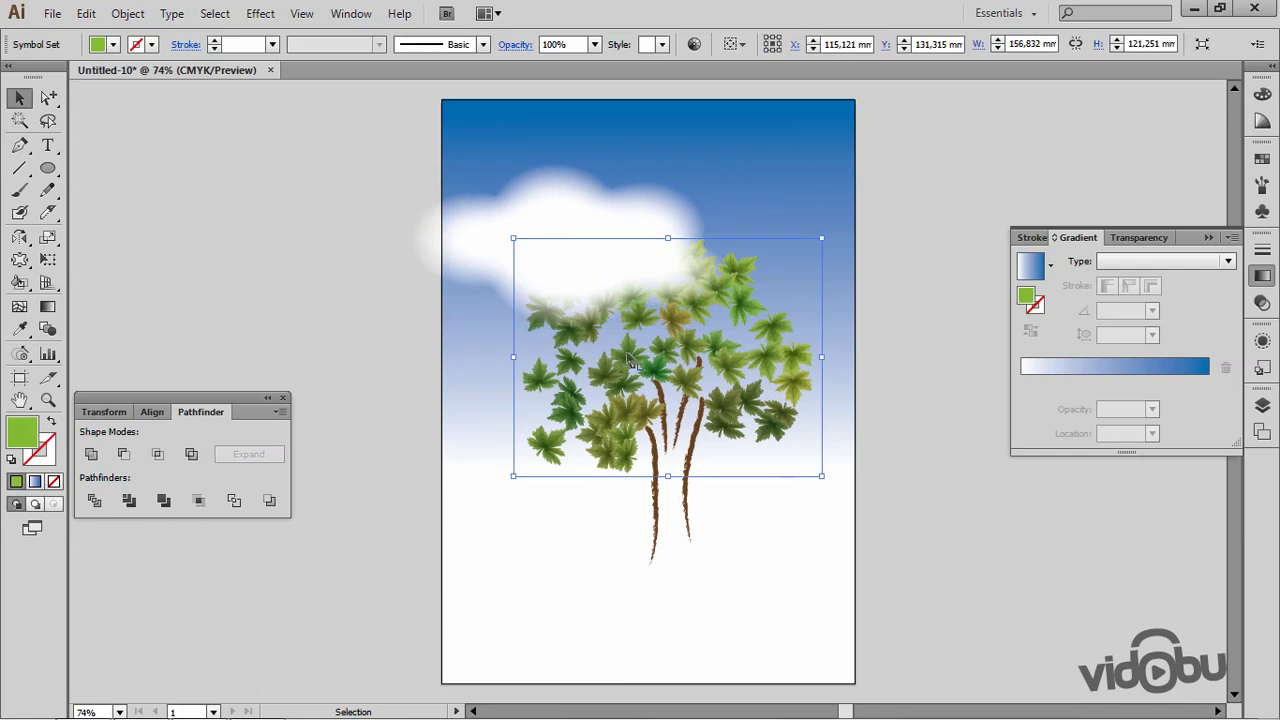
{"action": "scroll", "coordinate": [596, 337], "scroll_direction": "up", "scroll_amount": 1}
{"action": "right_click", "coordinate": [593, 367]}
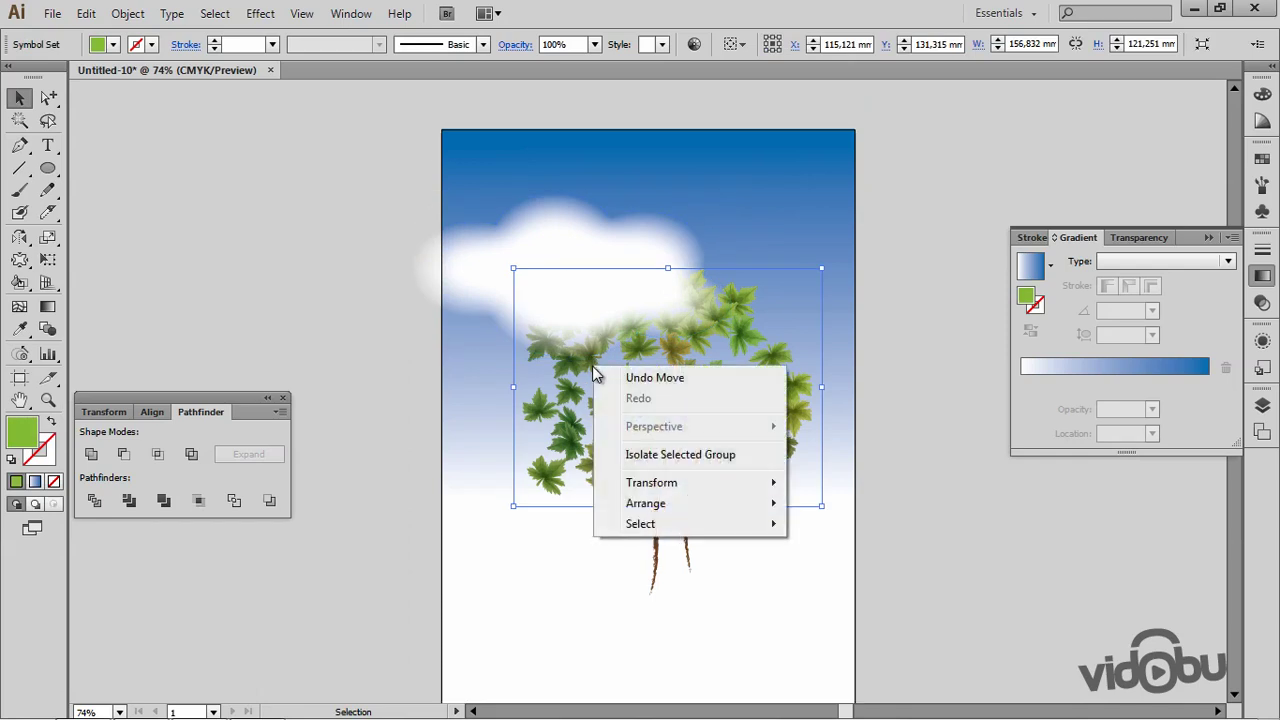
{"action": "left_click", "coordinate": [873, 505]}
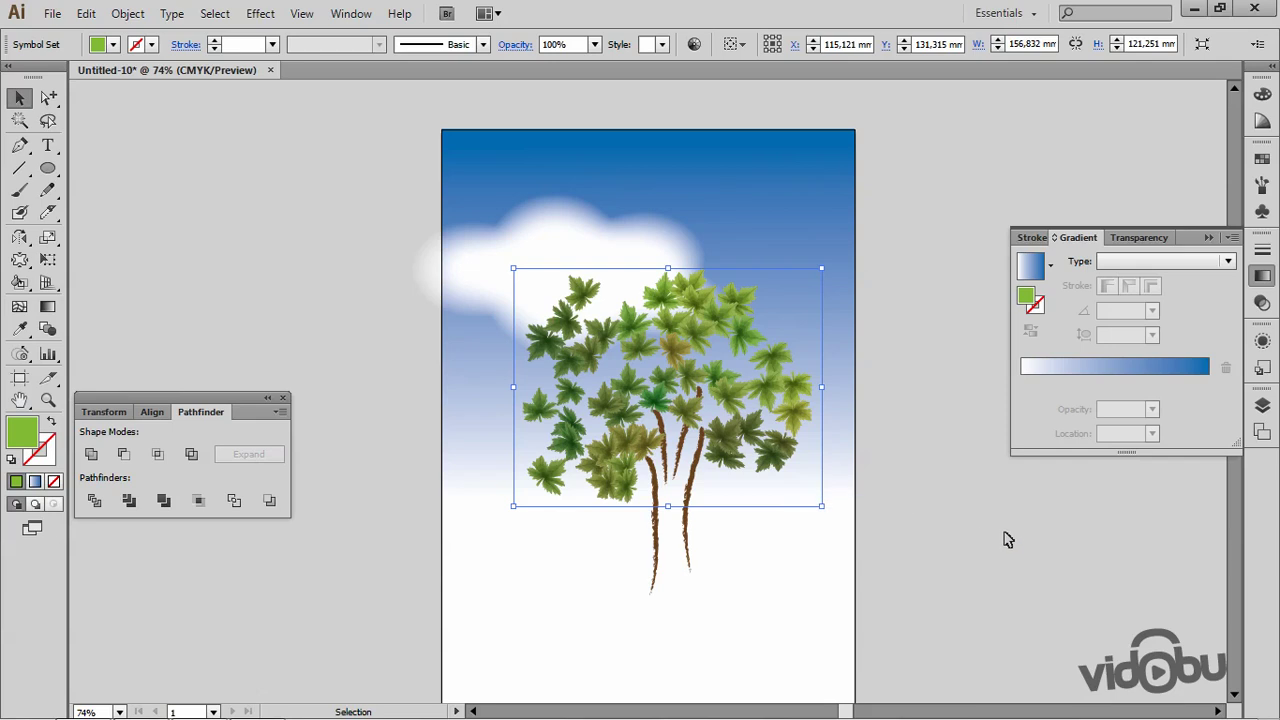
{"action": "mouse_move", "coordinate": [537, 240]}
{"action": "left_mouse_down"}
{"action": "mouse_move", "coordinate": [560, 235]}
{"action": "mouse_move", "coordinate": [586, 267]}
{"action": "left_mouse_up"}
{"action": "left_click_drag", "start_coordinate": [755, 386], "coordinate": [731, 336]}
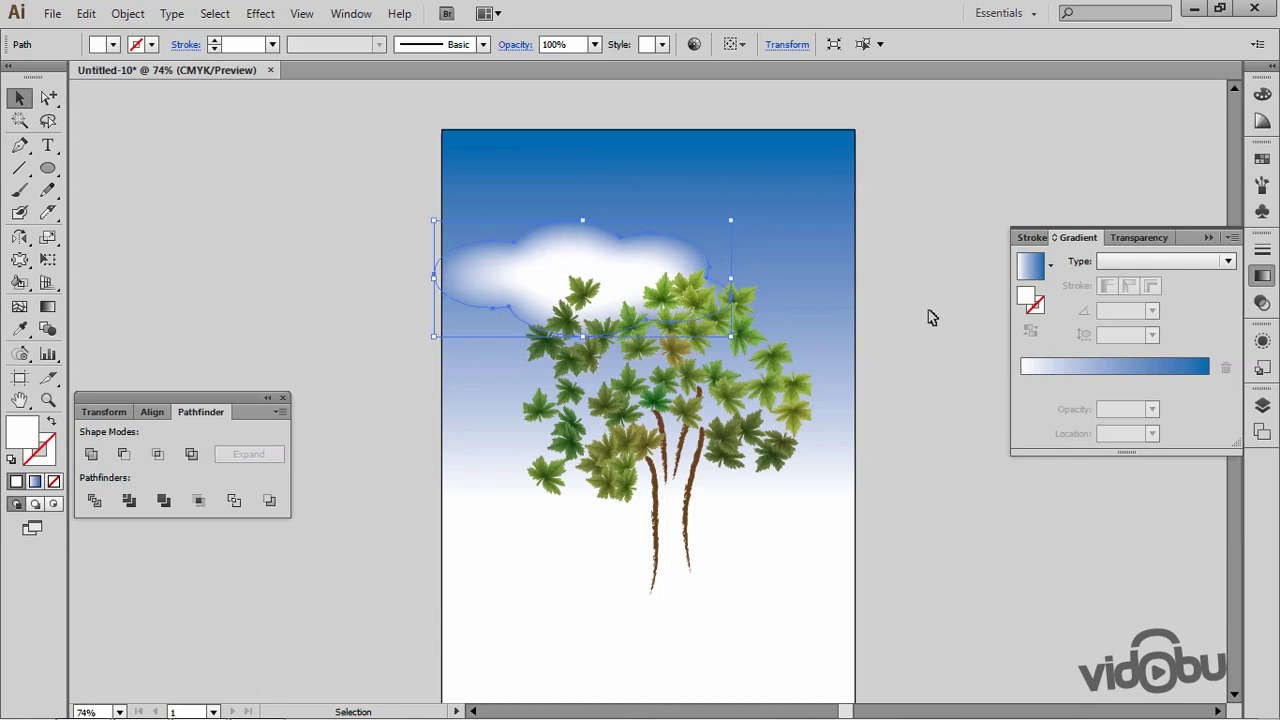
Alt-drag a copy of the cloud to the upper right, over the page's right edge
{"action": "left_click", "coordinate": [862, 308]}
{"action": "left_click", "coordinate": [587, 259]}
{"action": "left_click_drag", "start_coordinate": [587, 259], "coordinate": [822, 197]}
{"action": "left_click", "coordinate": [882, 336]}
{"action": "mouse_move", "coordinate": [844, 227]}
{"action": "left_mouse_down"}
{"action": "mouse_move", "coordinate": [891, 309]}
{"action": "mouse_move", "coordinate": [900, 225]}
{"action": "left_mouse_up"}
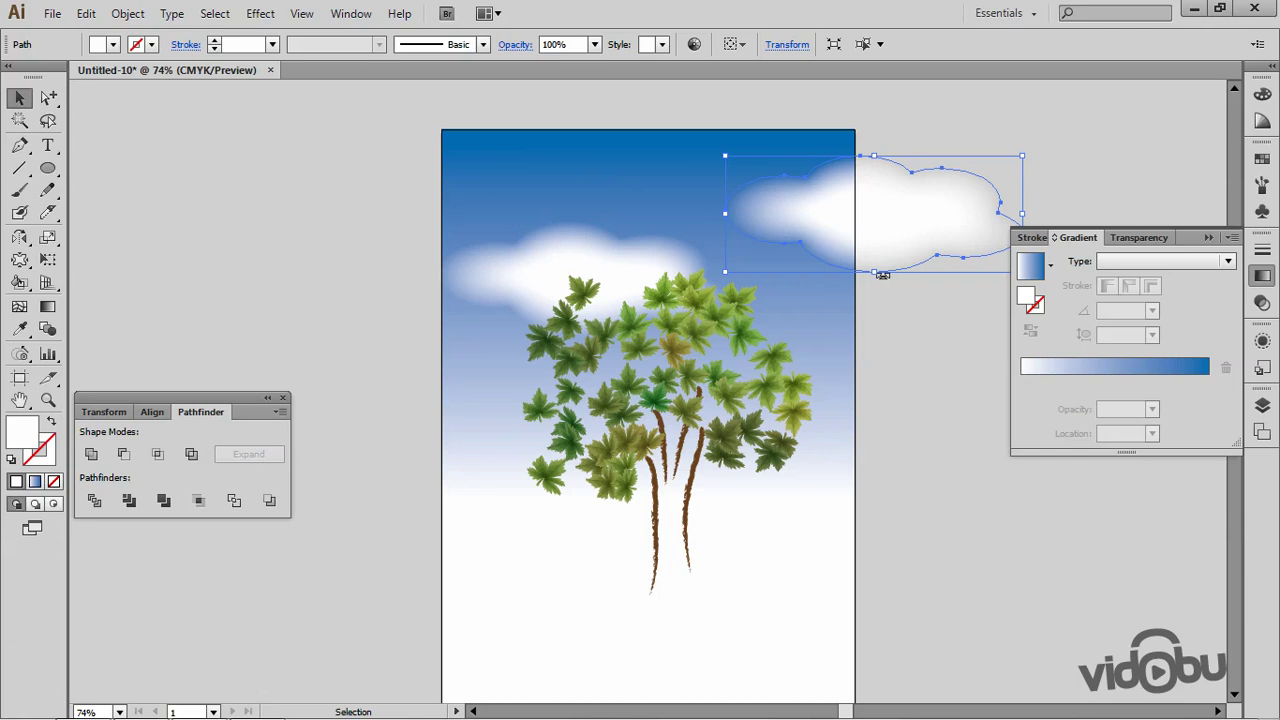
Stretch the cloud copy taller and nudge it into place high at the upper right
{"action": "left_click_drag", "start_coordinate": [875, 274], "coordinate": [878, 304]}
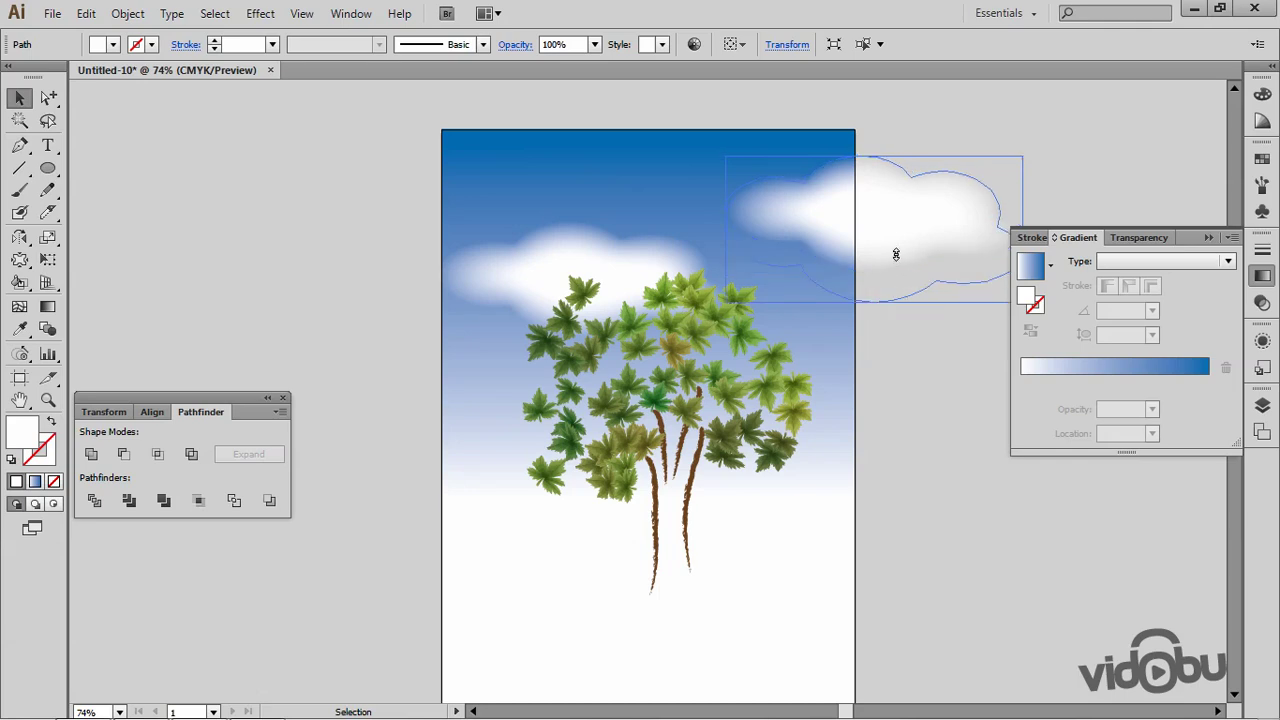
{"action": "left_click_drag", "start_coordinate": [896, 255], "coordinate": [880, 251]}
{"action": "left_click", "coordinate": [900, 460]}
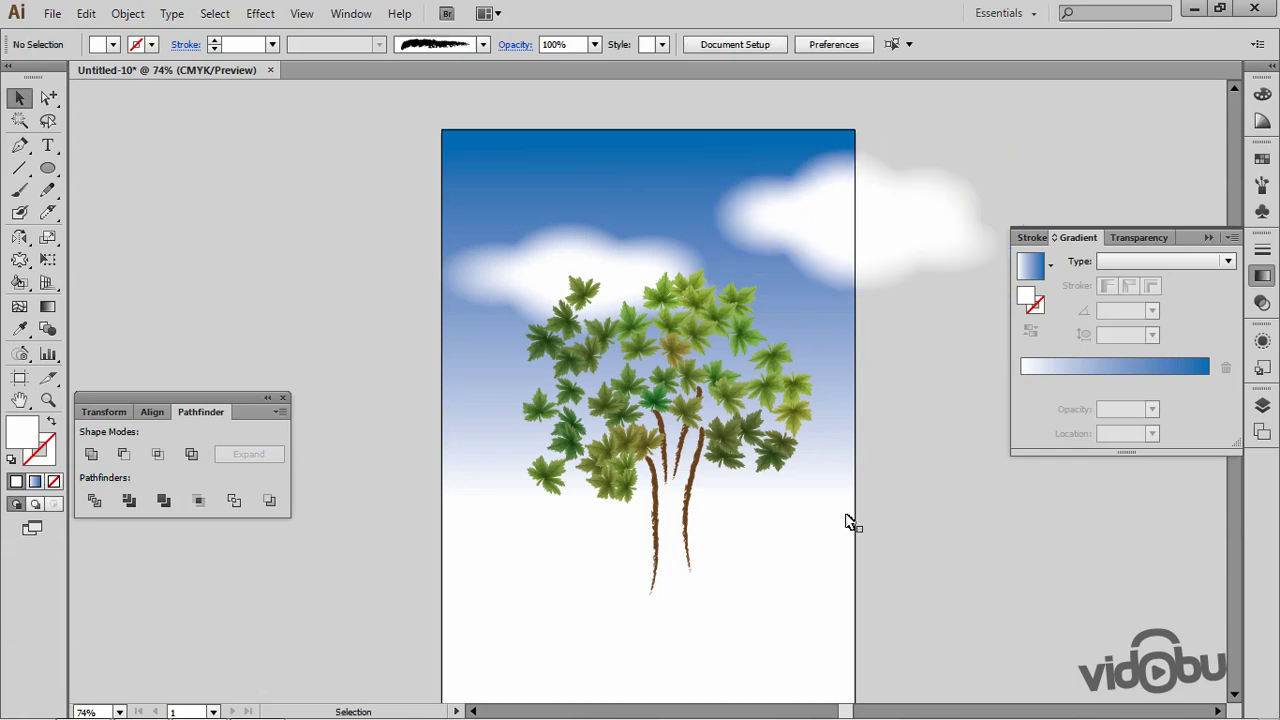
{"action": "left_click", "coordinate": [924, 230]}
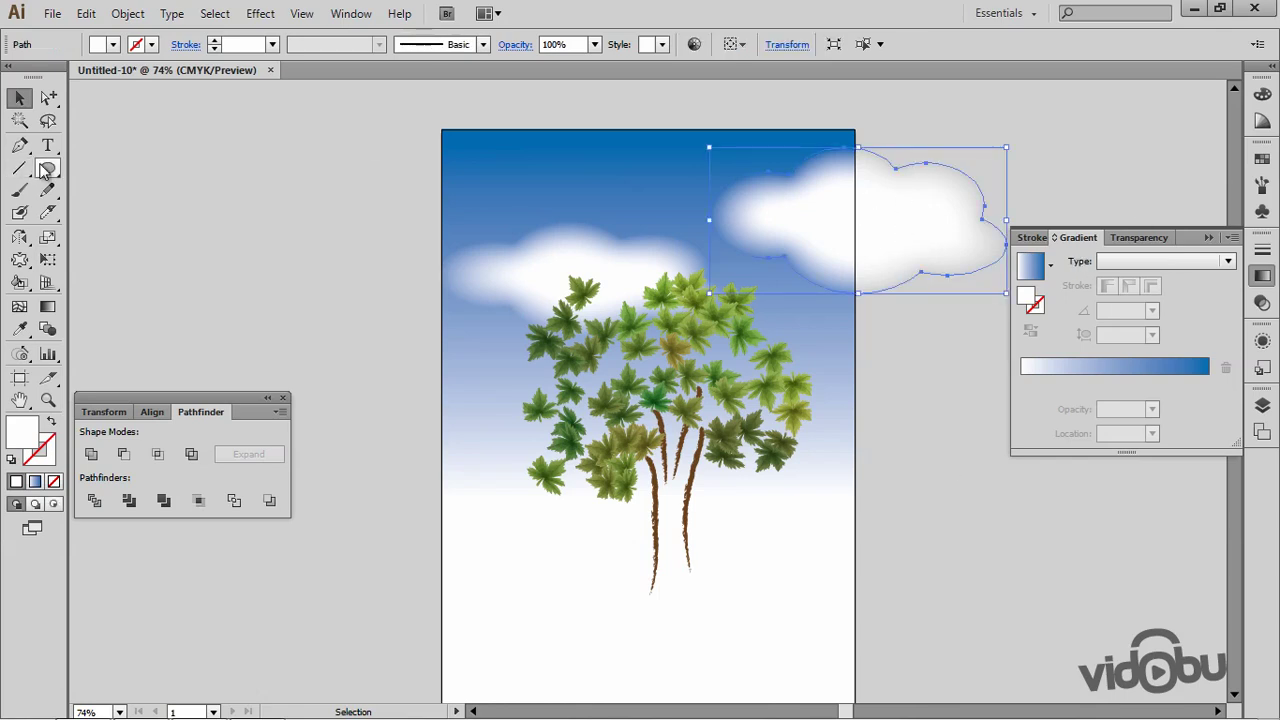
{"action": "left_click", "coordinate": [927, 448]}
{"action": "scroll", "coordinate": [927, 448], "scroll_direction": "down", "scroll_amount": 1}
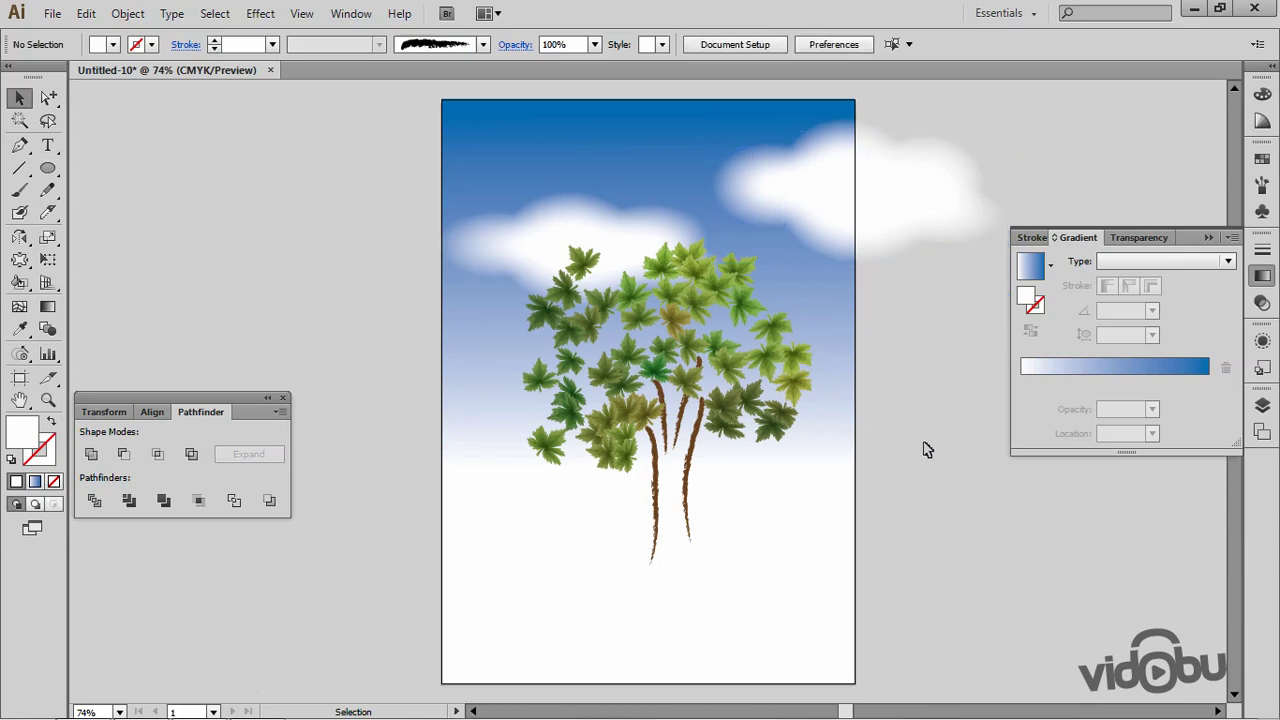
{"action": "scroll", "coordinate": [927, 448], "scroll_direction": "down", "scroll_amount": 1}
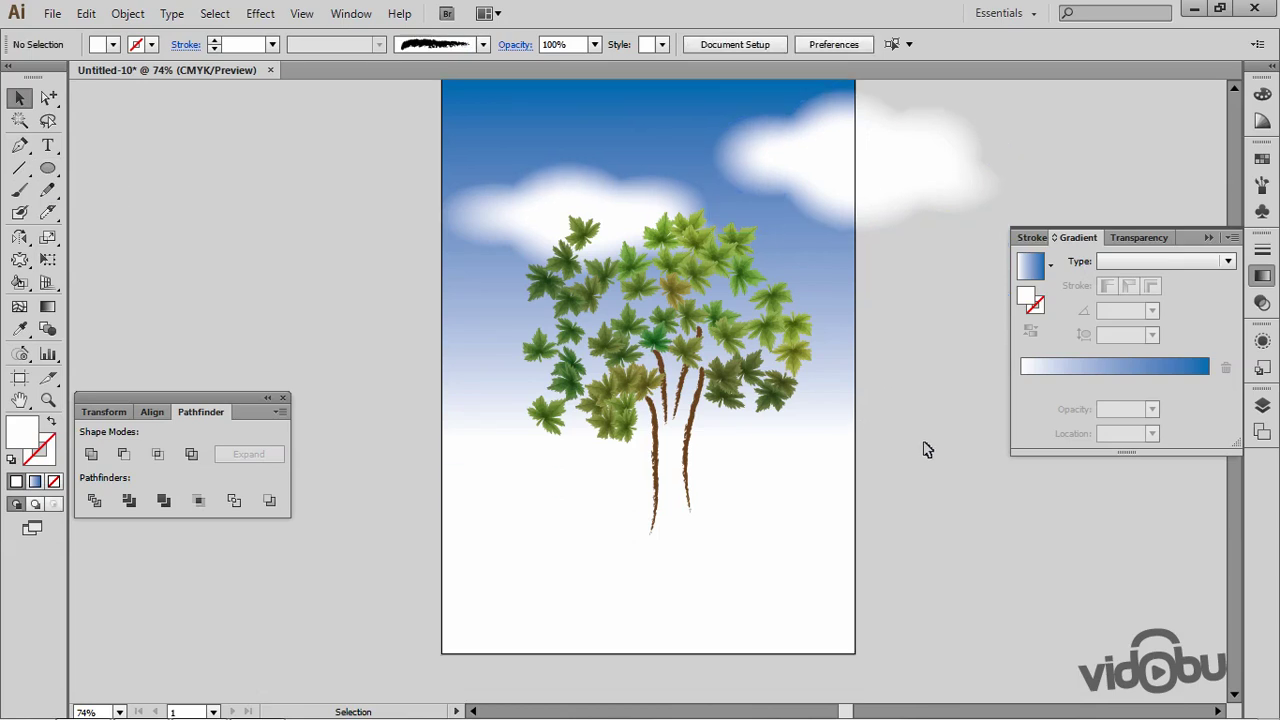